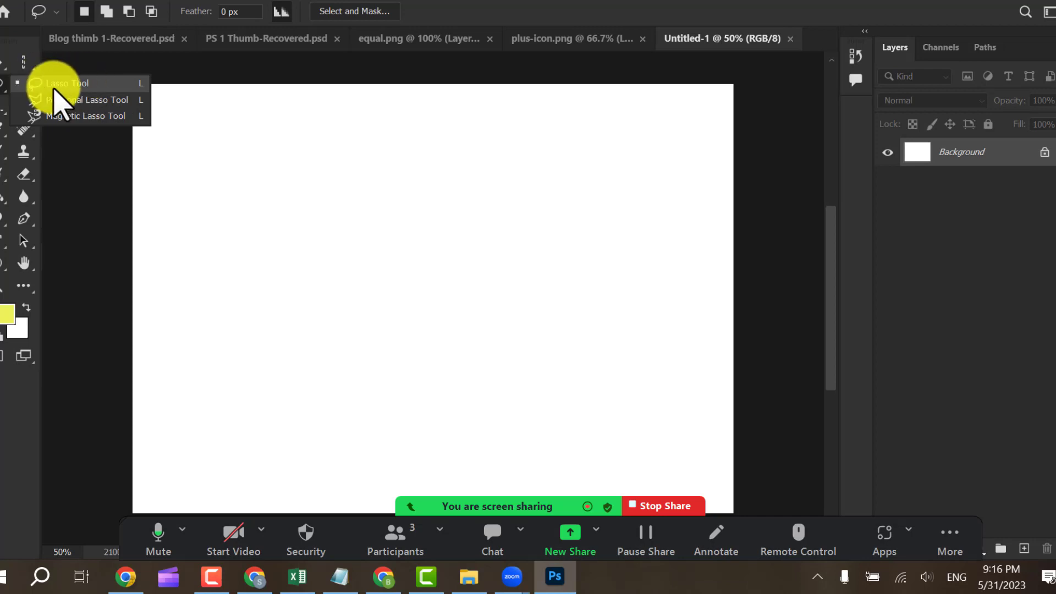
Switch the marquee tool group from the single-column variant to the Rectangular Marquee Tool
click(25, 65)
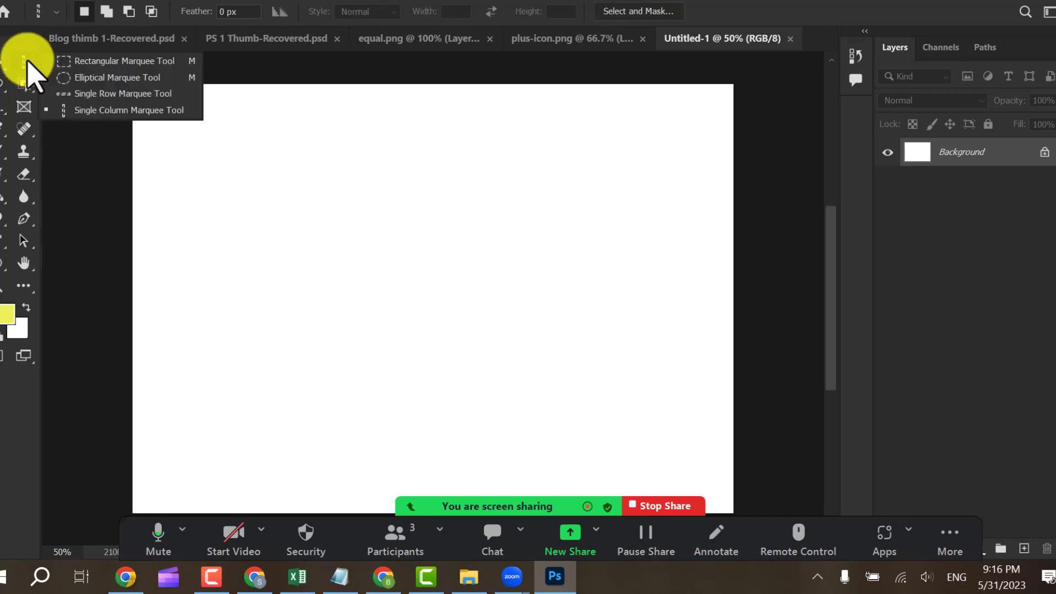
click(77, 64)
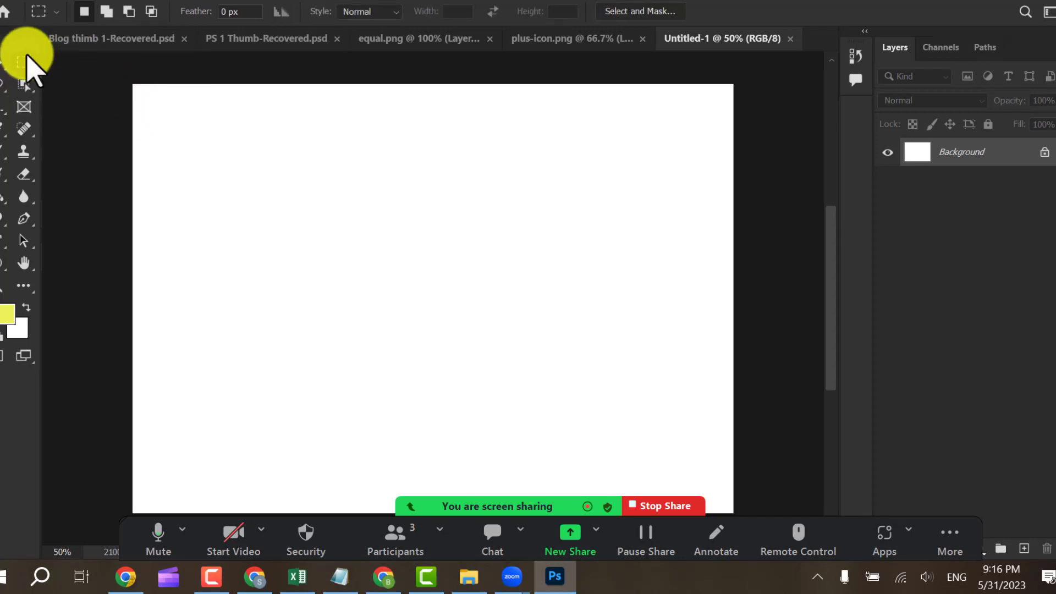
click(25, 62)
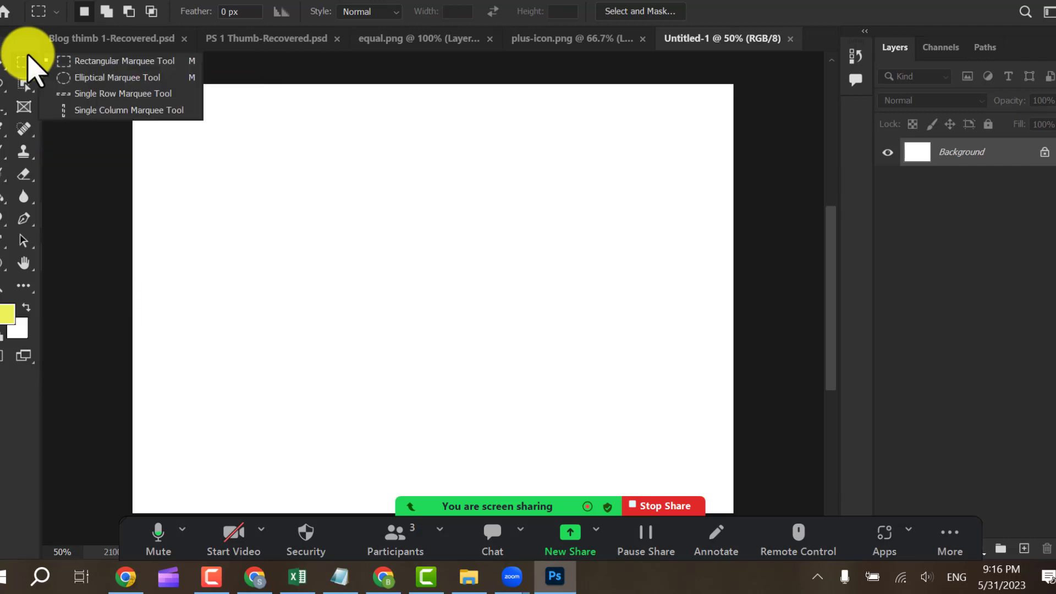
click(26, 57)
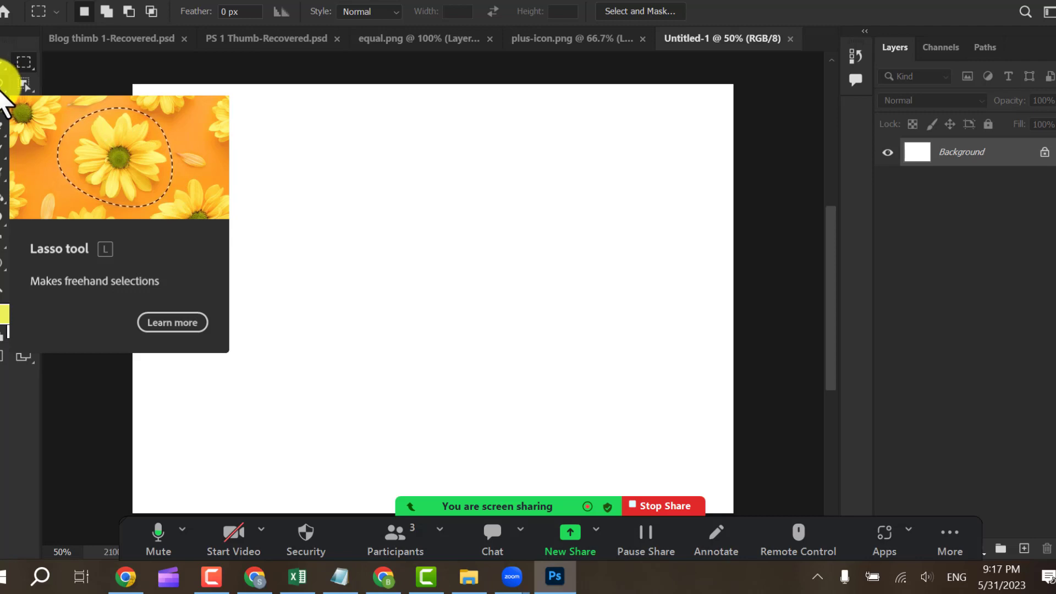
Draw a wavy, closed freehand selection with the Lasso Tool across the middle of the blank canvas
click(3, 83)
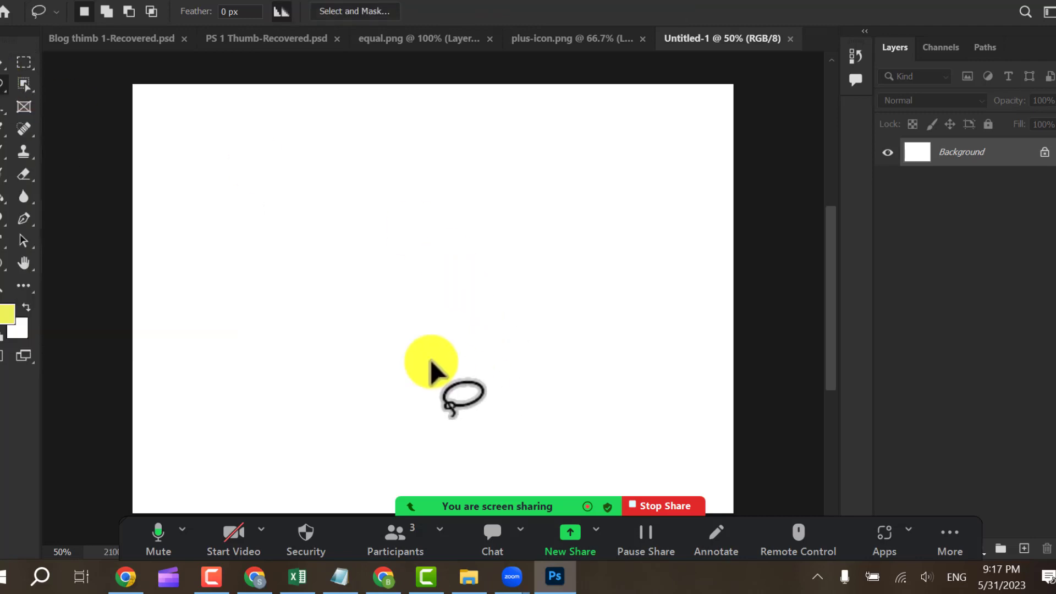
mouse_move(267, 333)
mouse_down()
mouse_move(234, 280)
mouse_move(232, 232)
mouse_move(275, 218)
mouse_move(308, 170)
mouse_move(353, 184)
mouse_move(381, 151)
mouse_move(444, 170)
mouse_move(519, 144)
mouse_move(609, 195)
mouse_move(632, 278)
mouse_move(575, 275)
mouse_move(543, 296)
mouse_move(542, 373)
mouse_move(464, 293)
mouse_move(442, 330)
mouse_move(457, 394)
mouse_move(414, 371)
mouse_move(384, 265)
mouse_move(341, 362)
mouse_move(328, 309)
mouse_move(305, 407)
mouse_move(263, 331)
mouse_up()
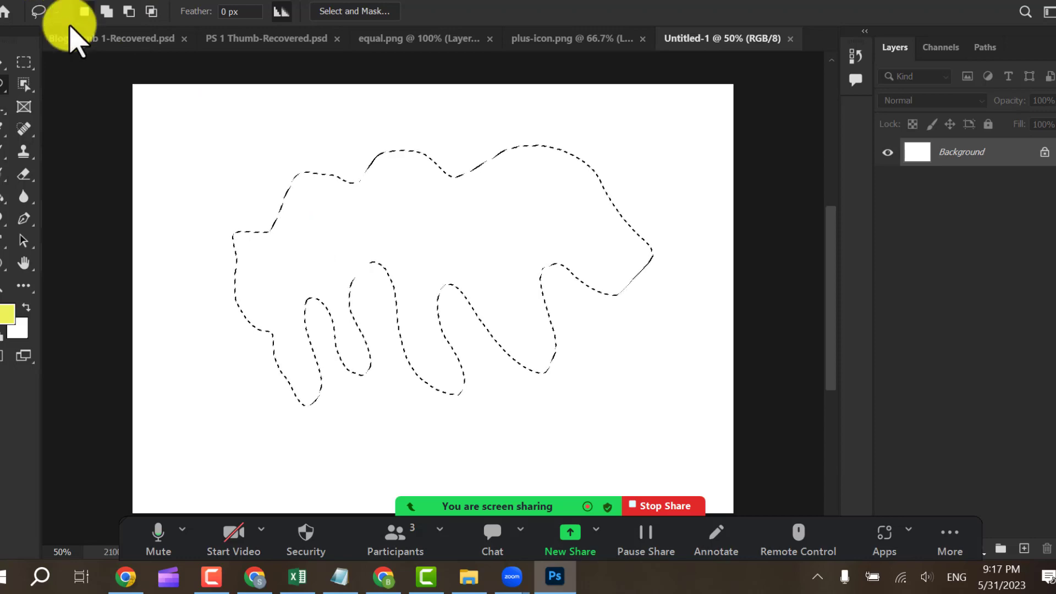
Open the river landscape image 11 from the Images folder on Local Disk (D:)
click(11, 2)
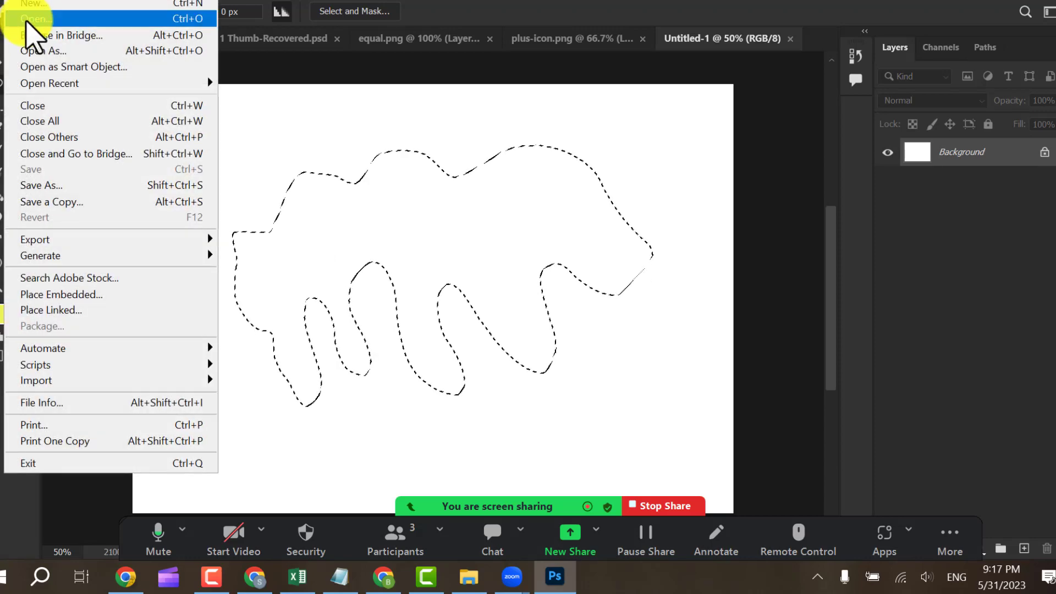
click(26, 22)
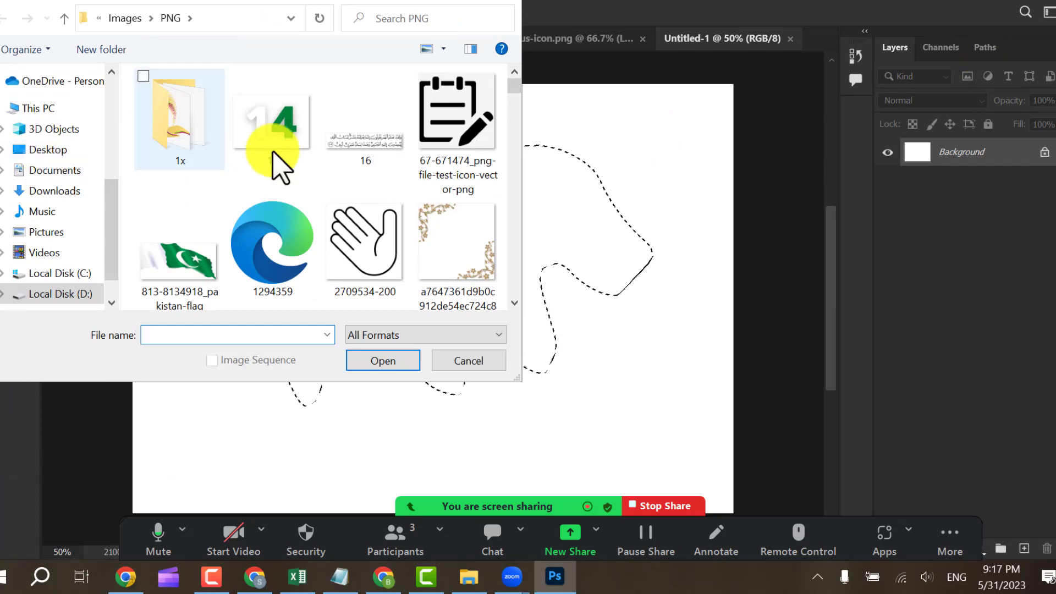
scroll(273, 157, down, 12)
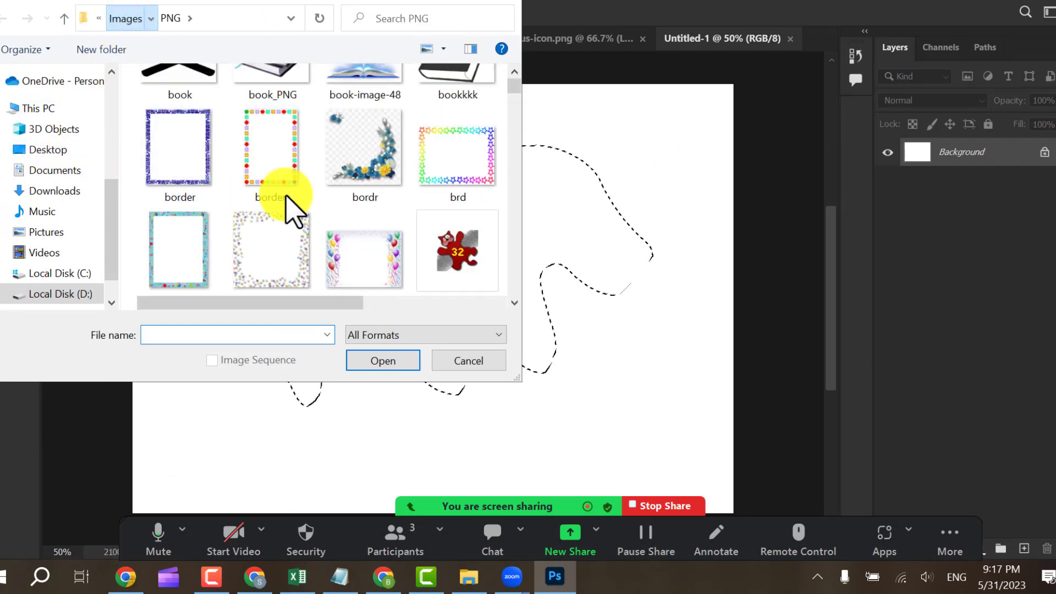
click(369, 116)
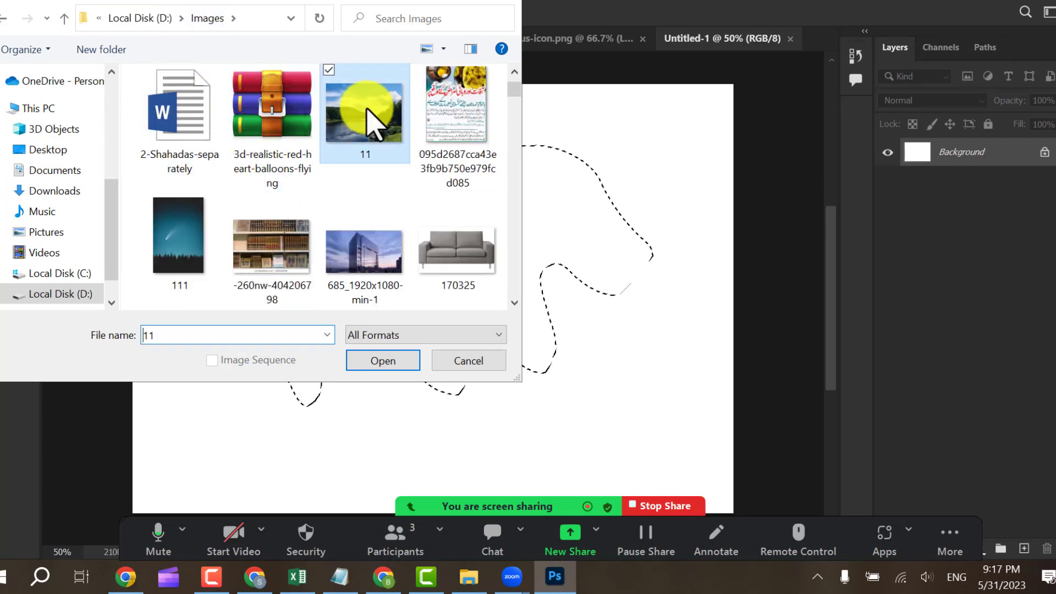
scroll(355, 178, down, 3)
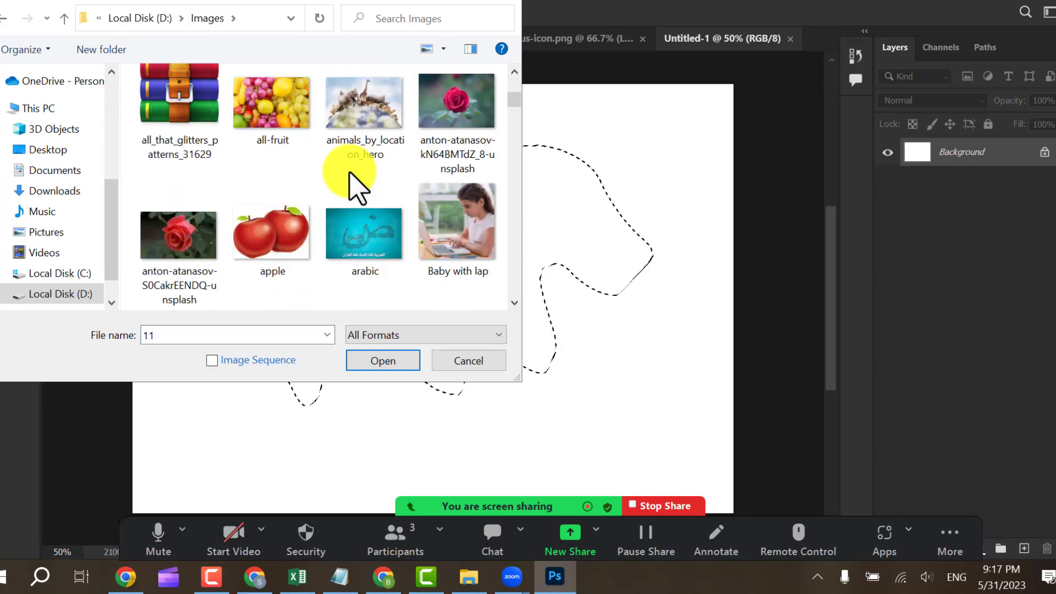
scroll(350, 172, up, 1)
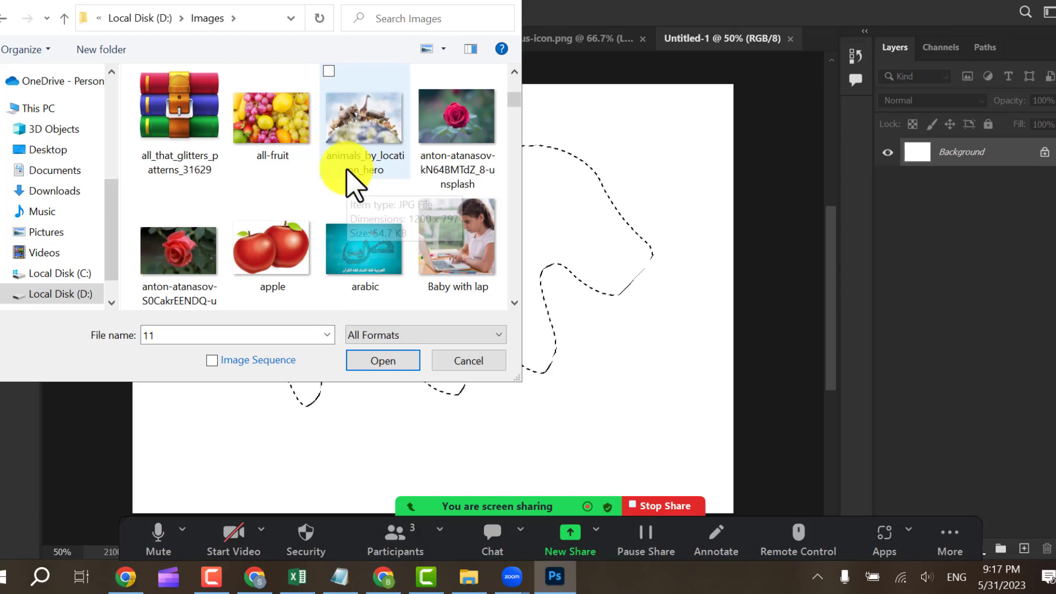
scroll(355, 184, down, 5)
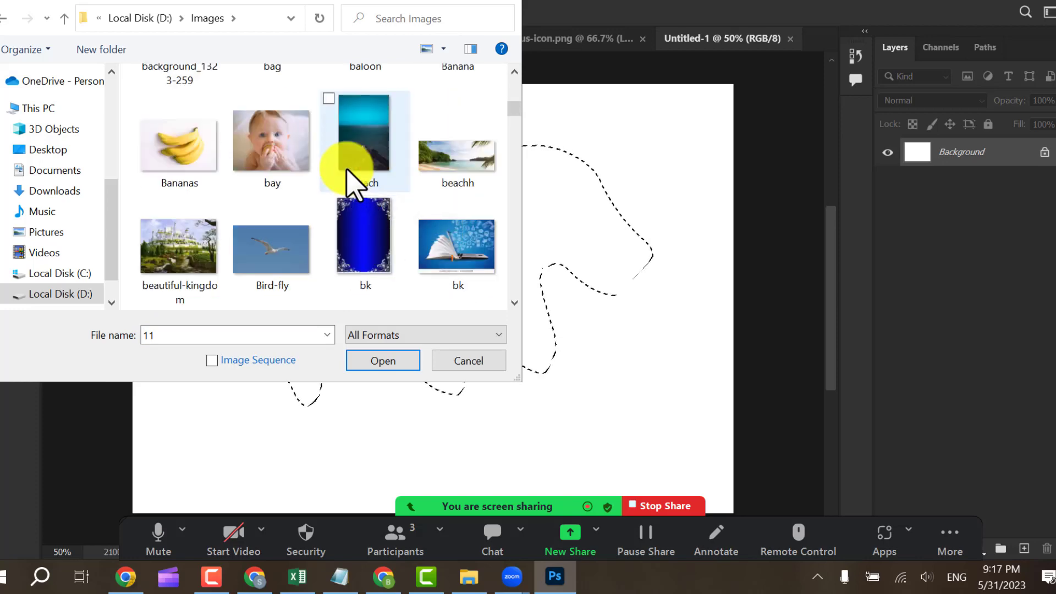
scroll(352, 184, up, 10)
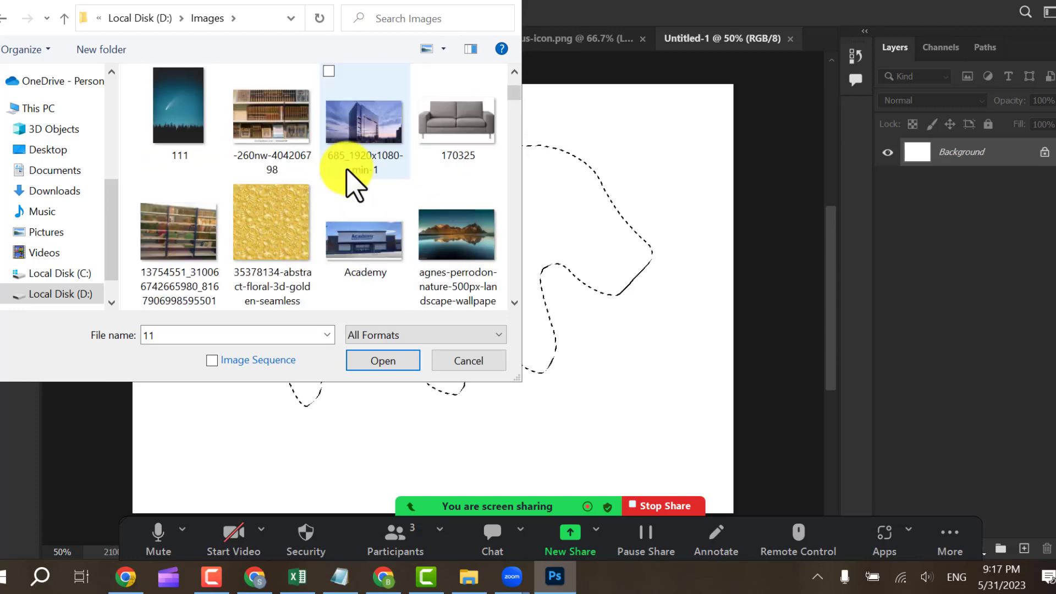
scroll(348, 171, up, 3)
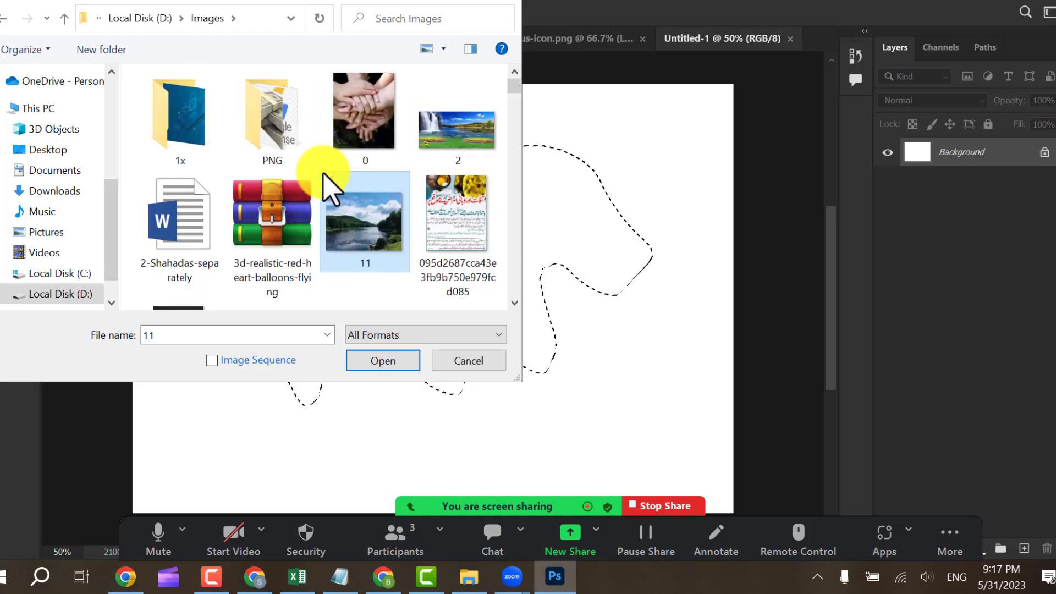
click(388, 363)
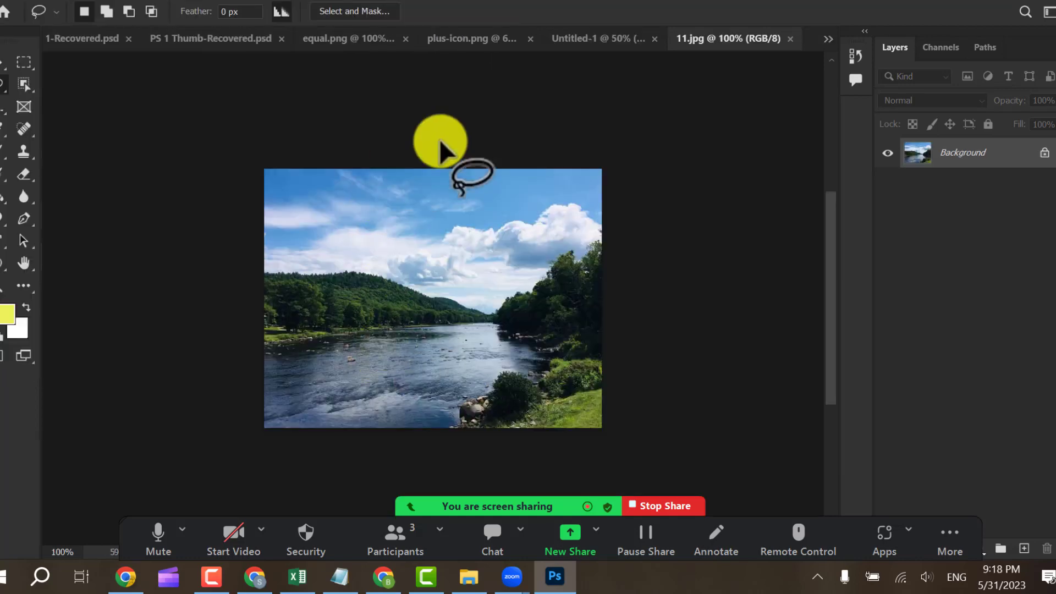
Add a new empty layer above the Background layer of the 11.jpg landscape photo
scroll(405, 278, up, 3)
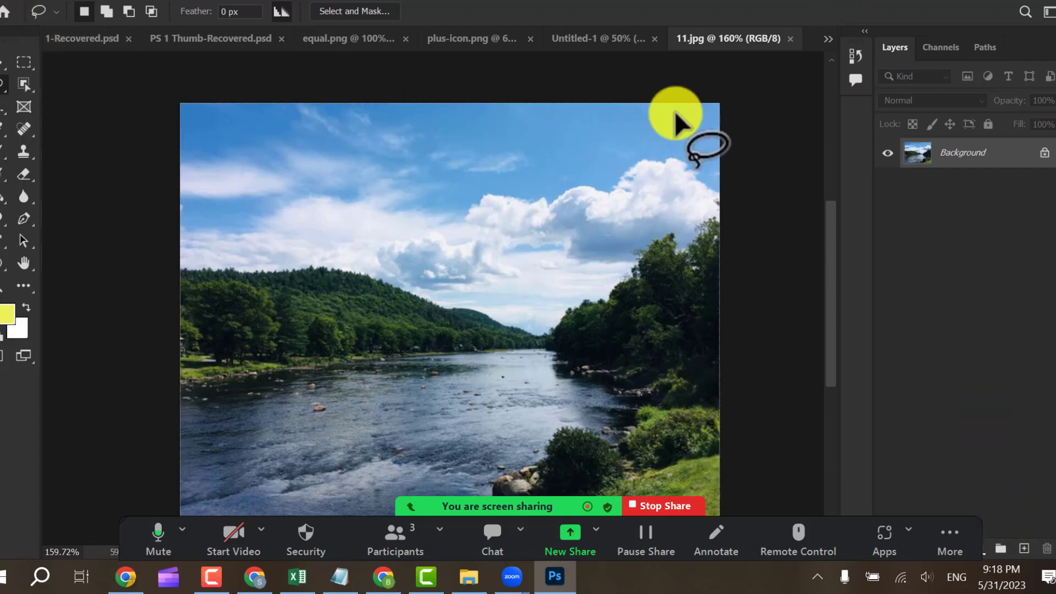
click(411, 506)
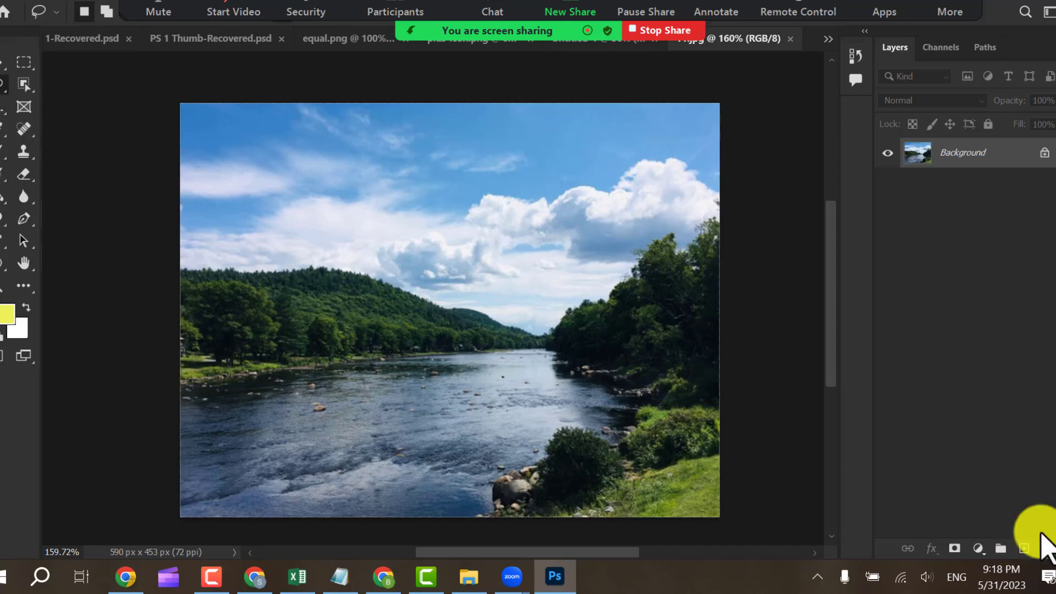
click(1024, 549)
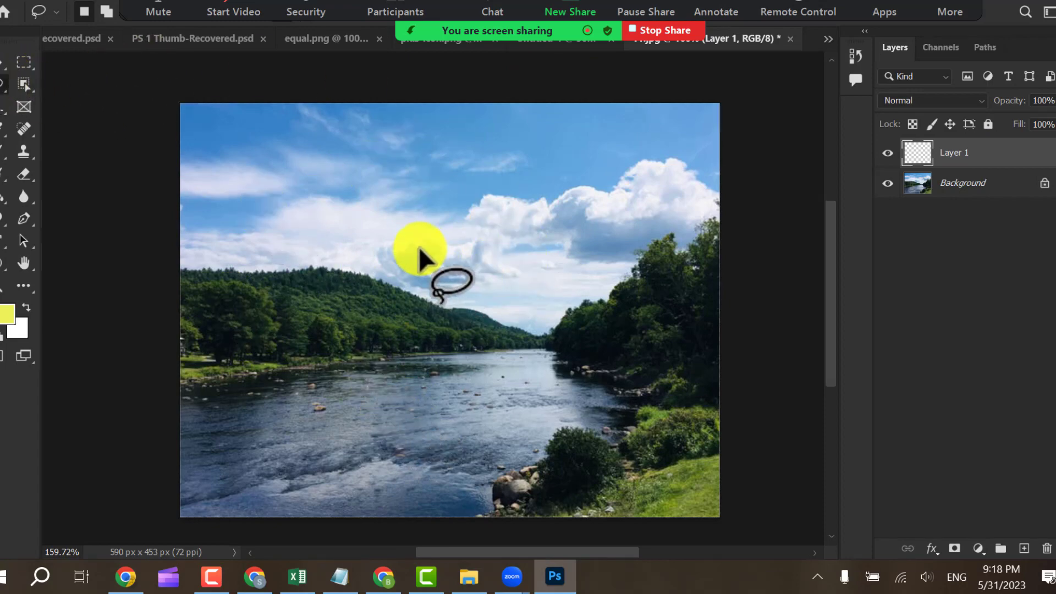
Outline an irregular area of the sky with the Lasso Tool and fill it with the yellow foreground colour using the Paint Bucket
mouse_move(350, 195)
mouse_down()
mouse_move(475, 136)
mouse_move(564, 170)
mouse_move(587, 194)
mouse_move(546, 283)
mouse_move(484, 269)
mouse_move(433, 278)
mouse_move(420, 245)
mouse_up()
drag(342, 254, 349, 250)
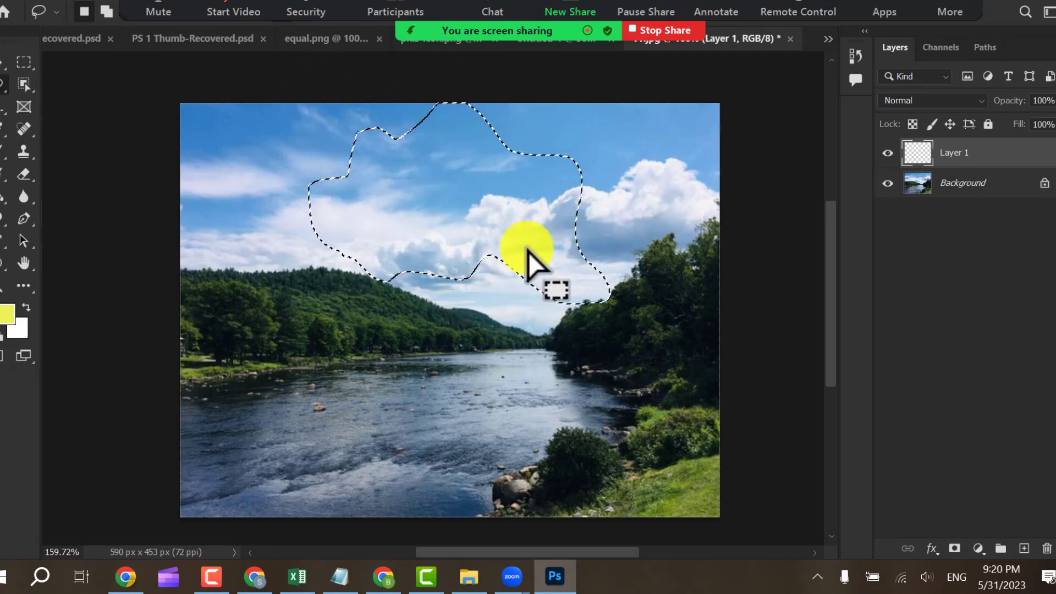
click(3, 196)
click(341, 175)
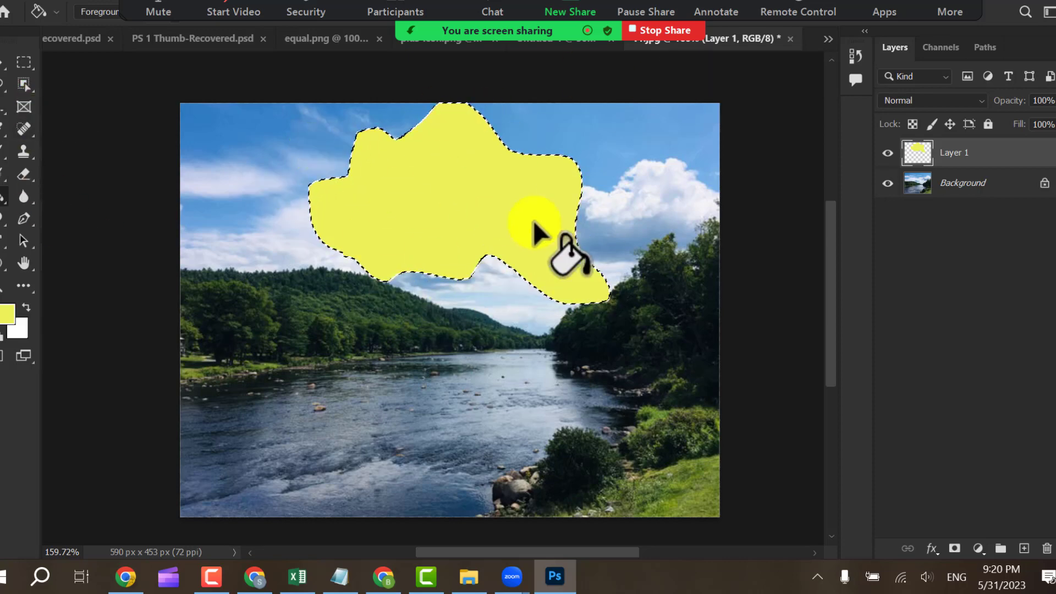
Activate the Move Tool, then deselect both the yellow shape's layer and the selection around it
click(7, 60)
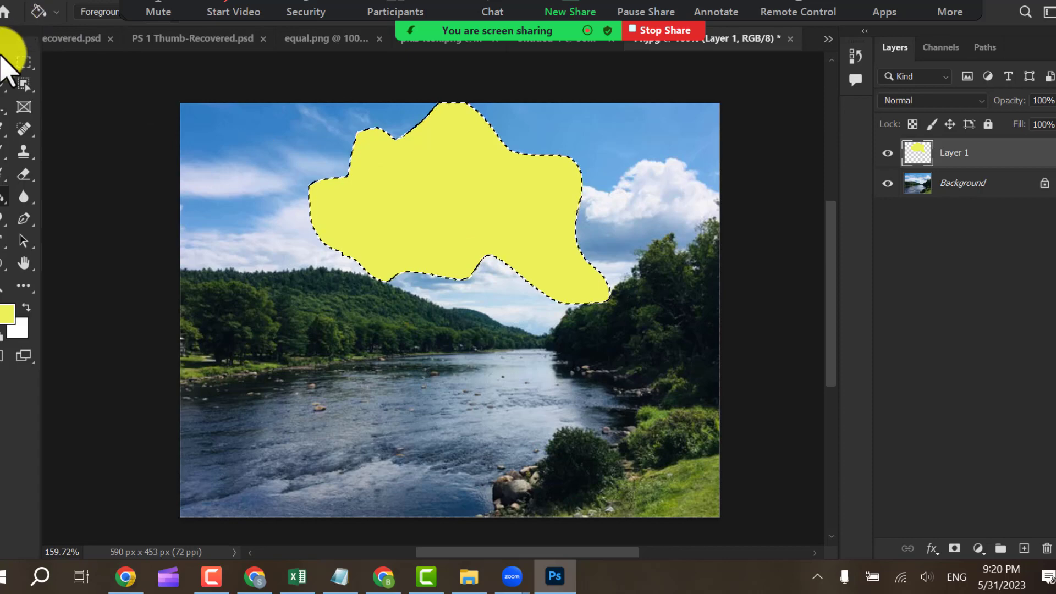
click(790, 324)
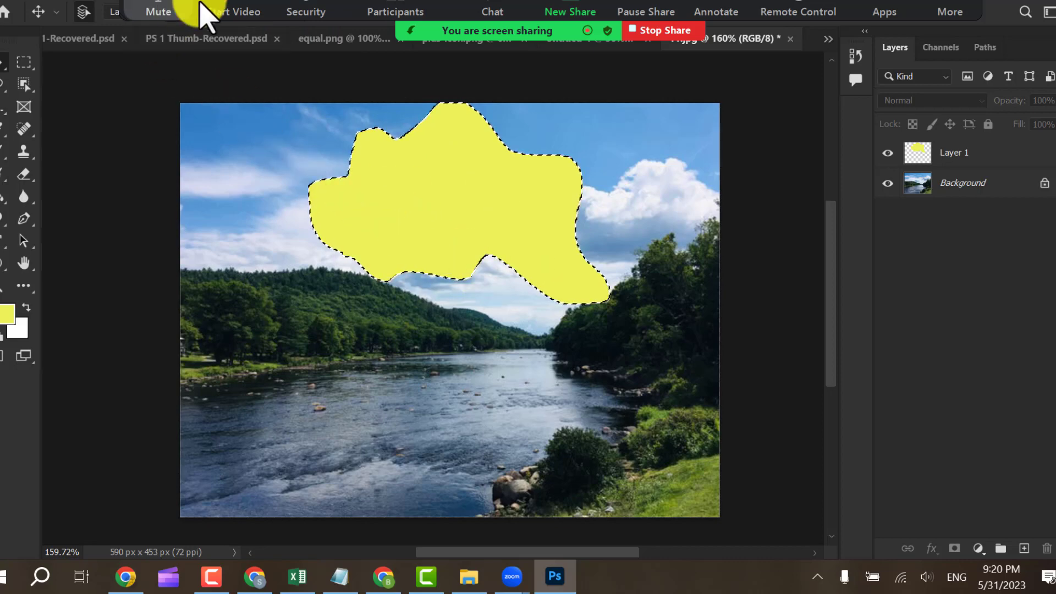
click(403, 29)
key(ctrl+d)
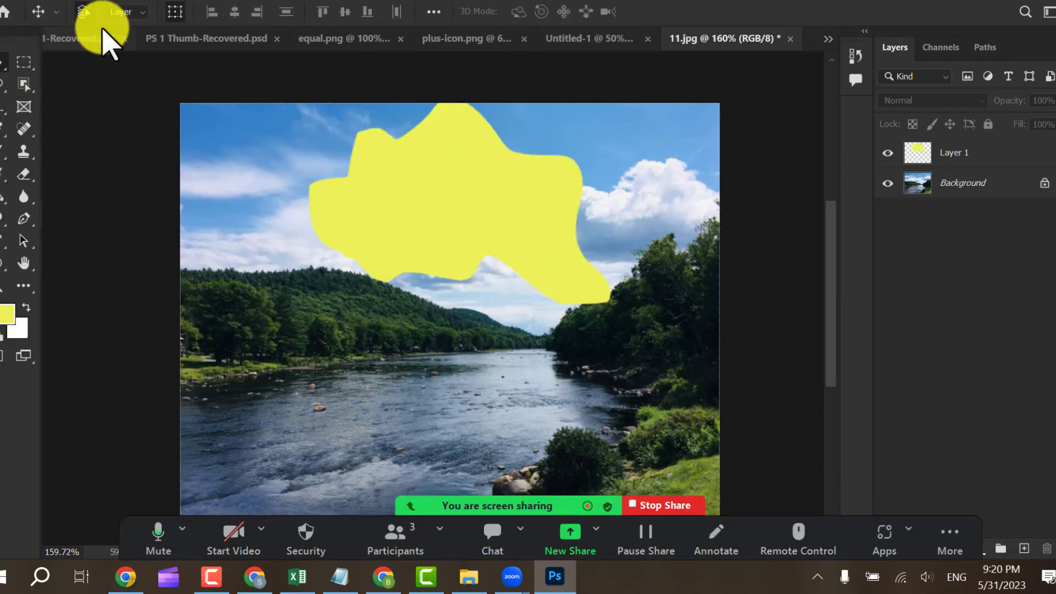
Return to the Untitled-1 document and remove the freehand selection from its canvas
click(577, 40)
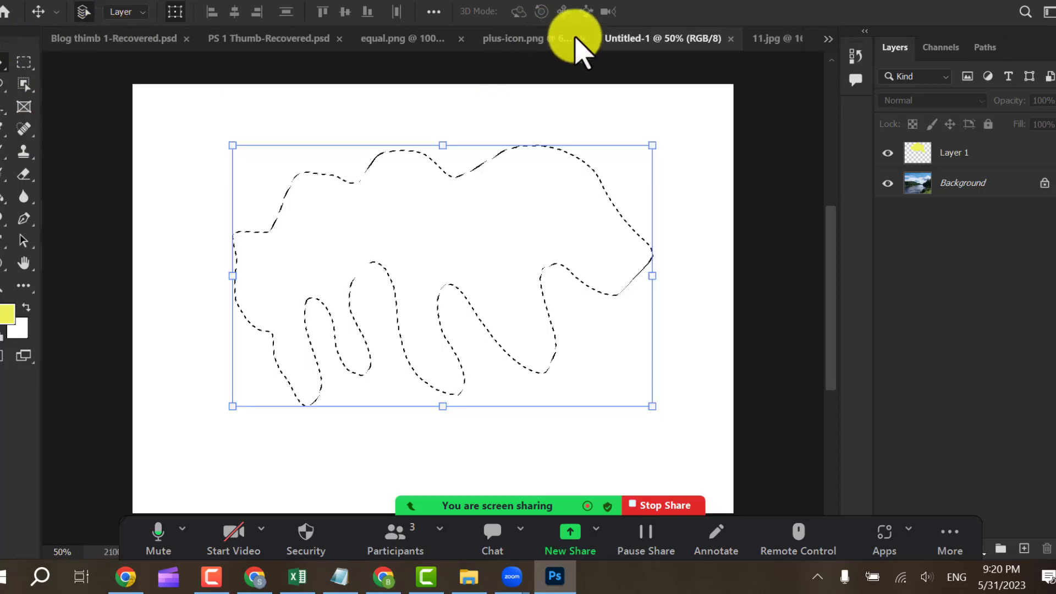
click(544, 39)
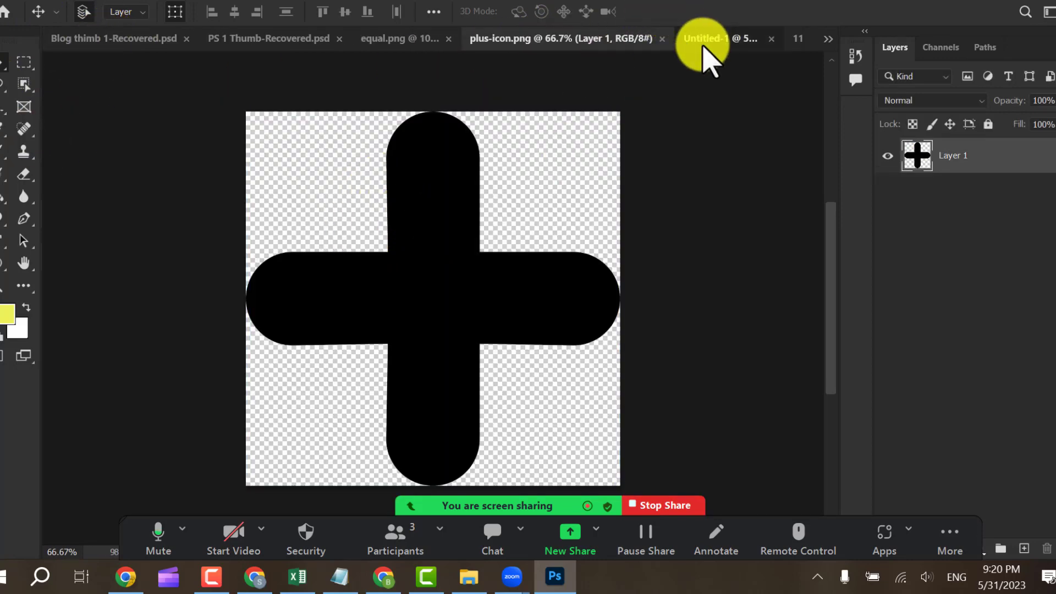
click(704, 39)
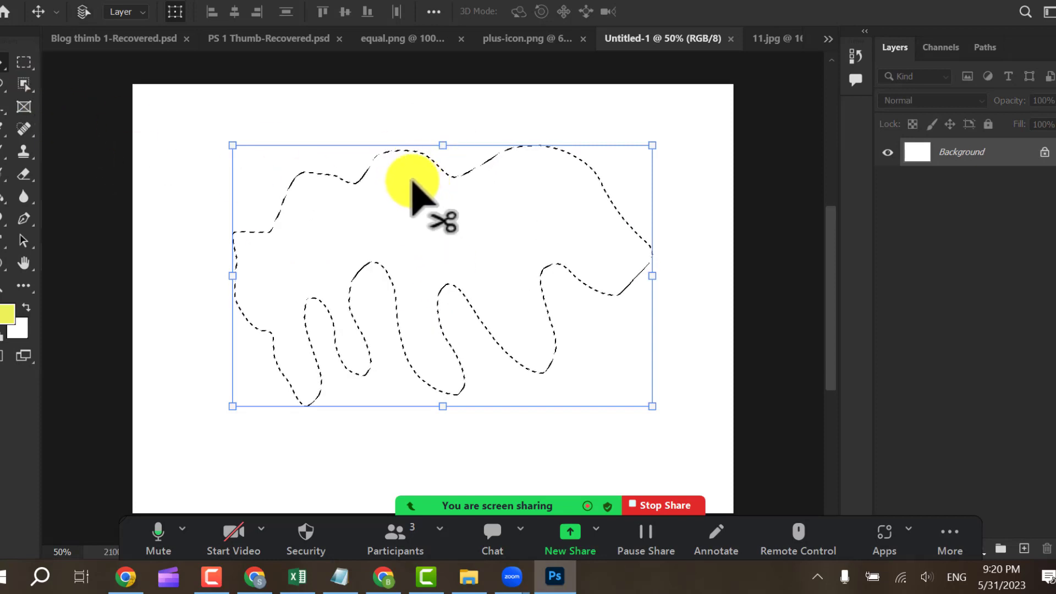
key(ctrl+x)
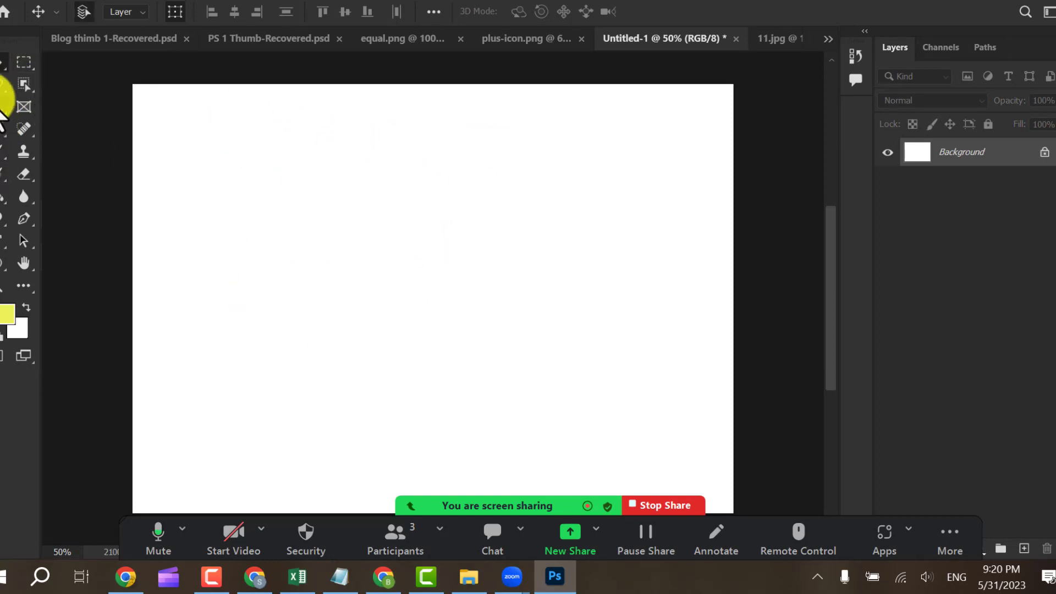
Activate the Lasso Tool, then open the building photo 685_1920x1080-min-1 from the Images folder on Local Disk (D:)
click(4, 83)
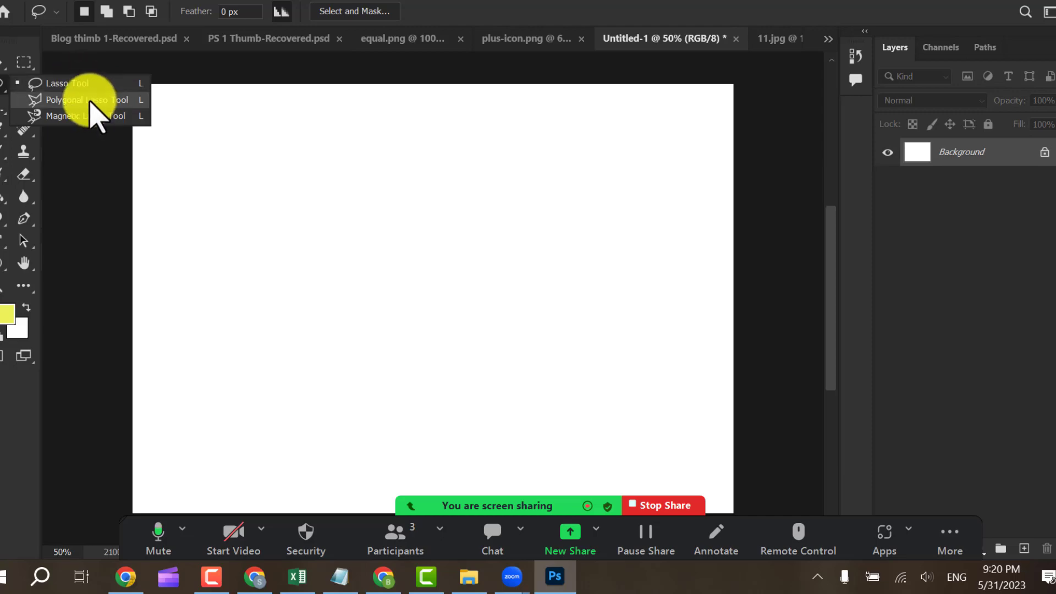
click(8, 5)
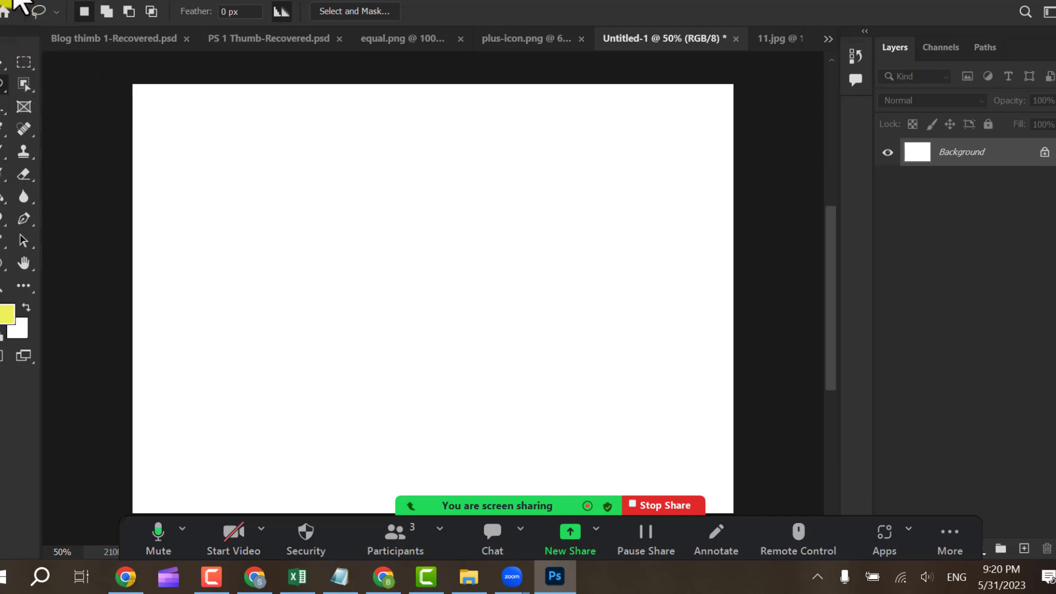
click(11, 3)
click(40, 20)
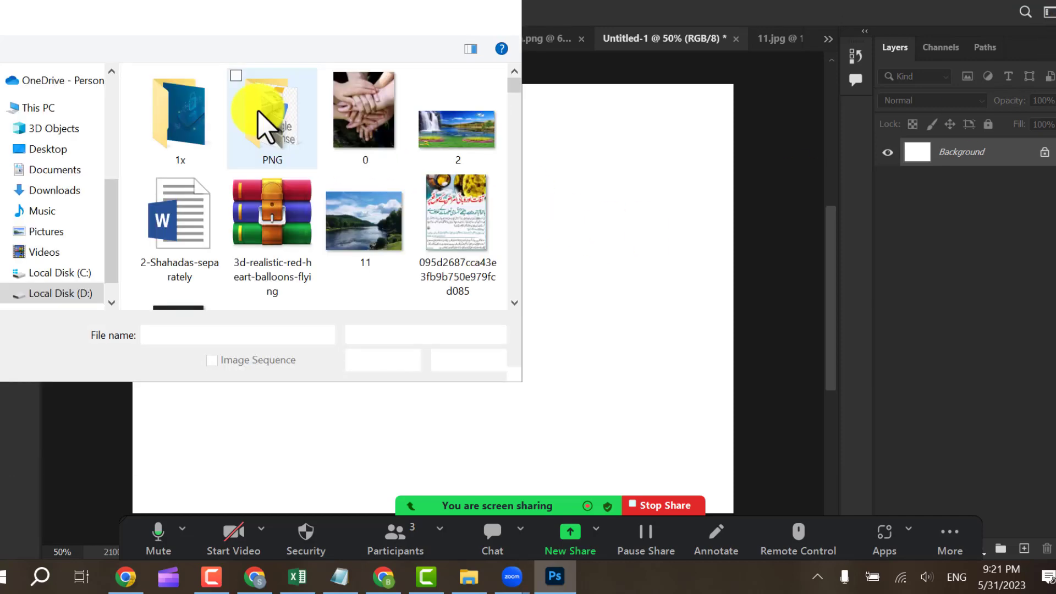
scroll(224, 200, down, 5)
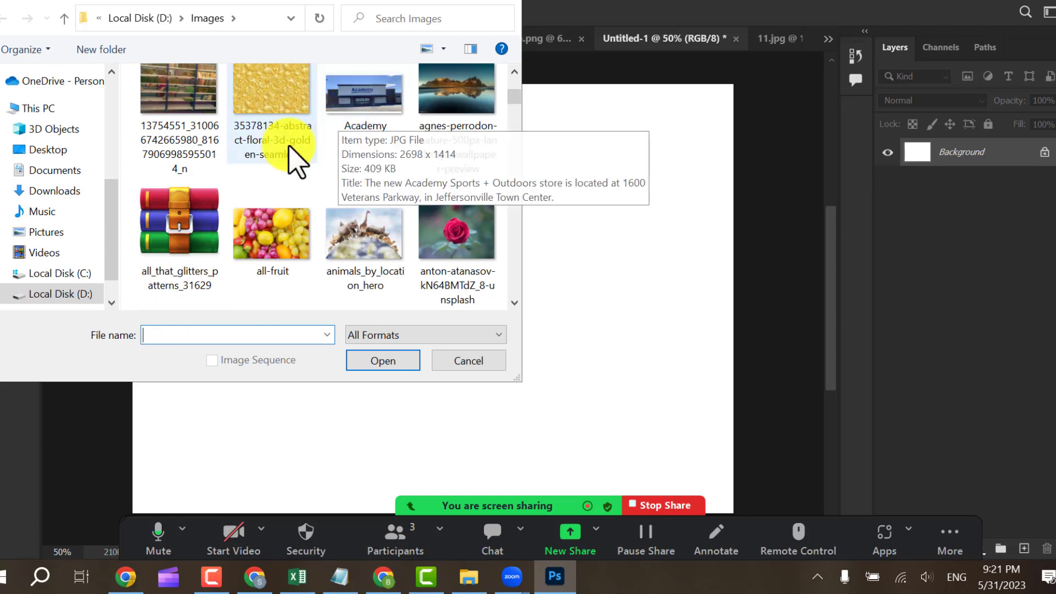
scroll(178, 137, down, 3)
scroll(180, 142, up, 2)
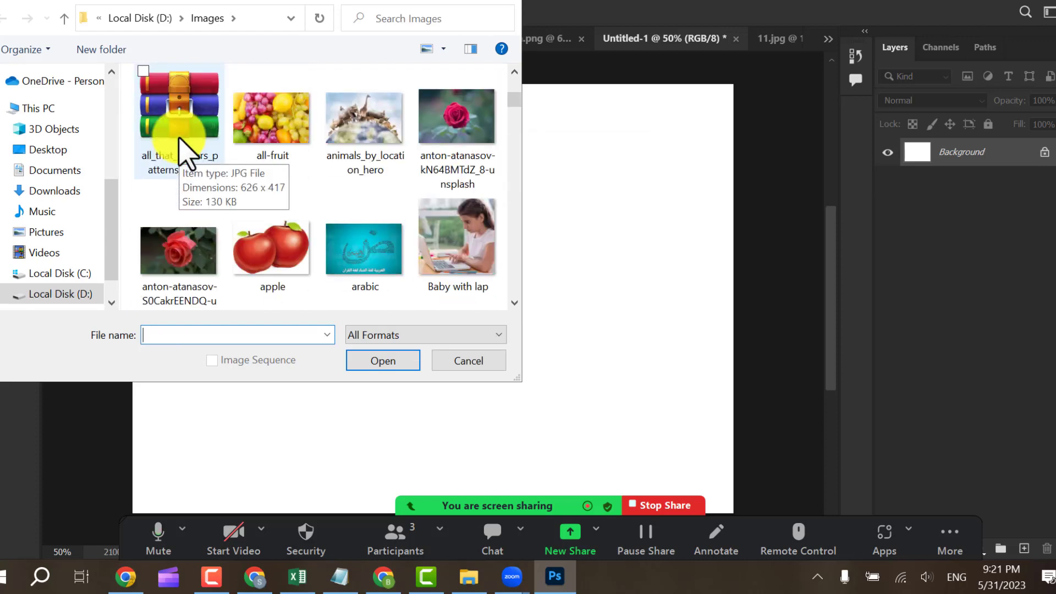
scroll(179, 142, down, 4)
scroll(179, 139, down, 8)
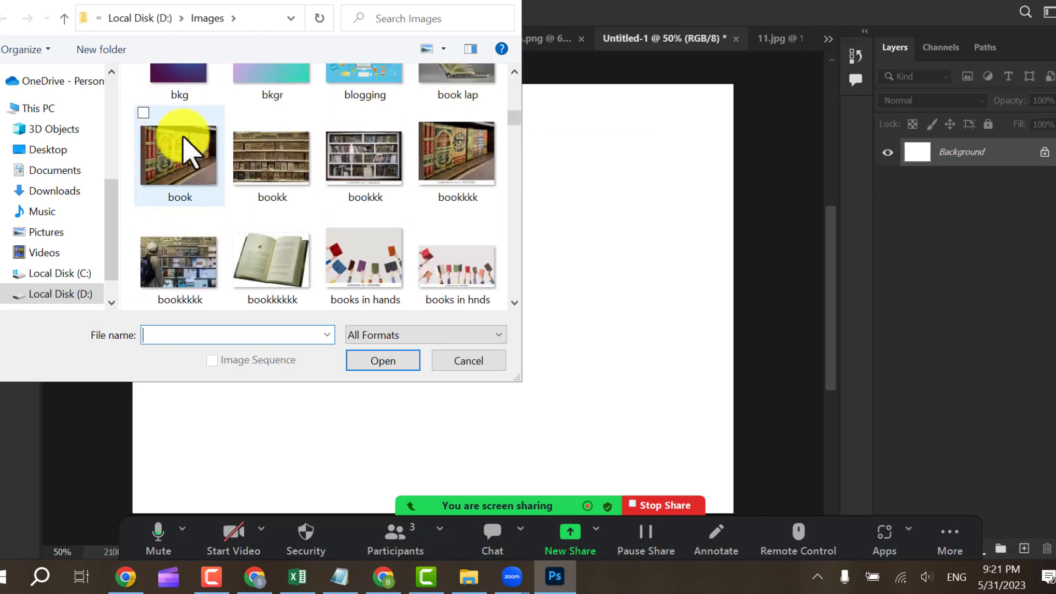
scroll(182, 127, down, 5)
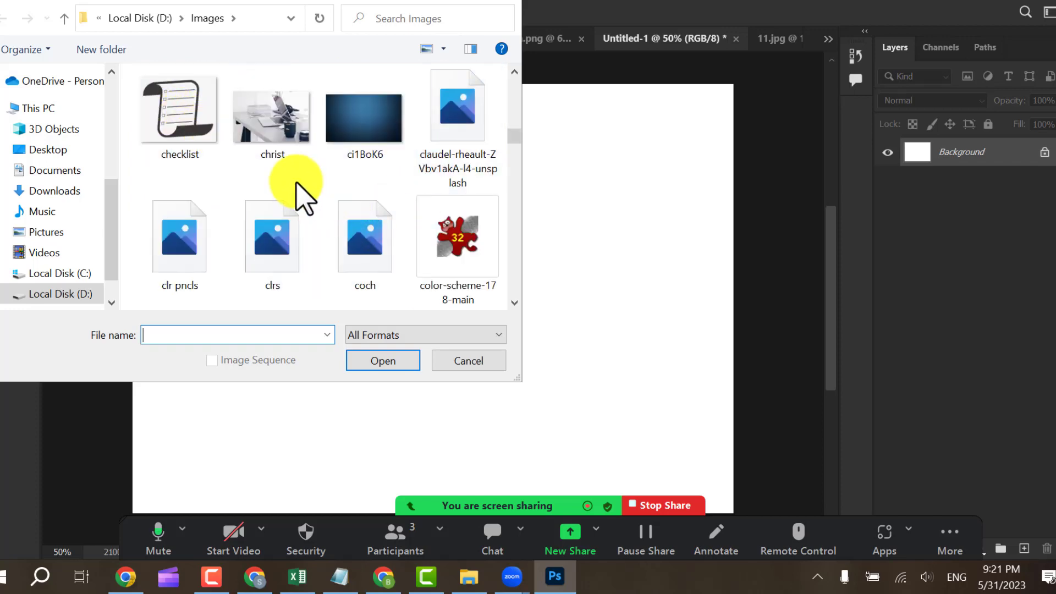
scroll(224, 162, up, 1)
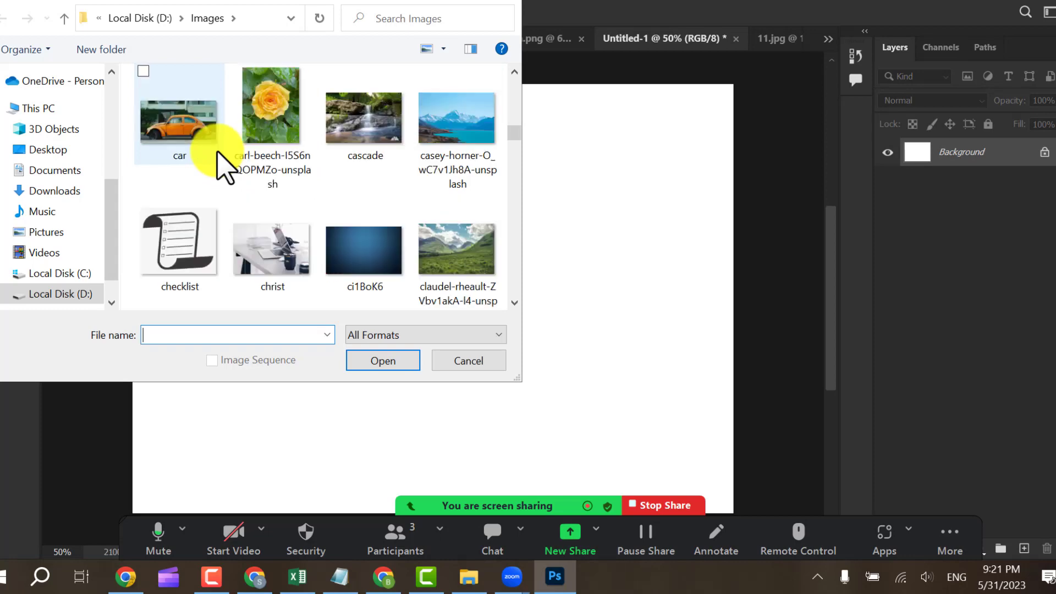
scroll(220, 160, up, 4)
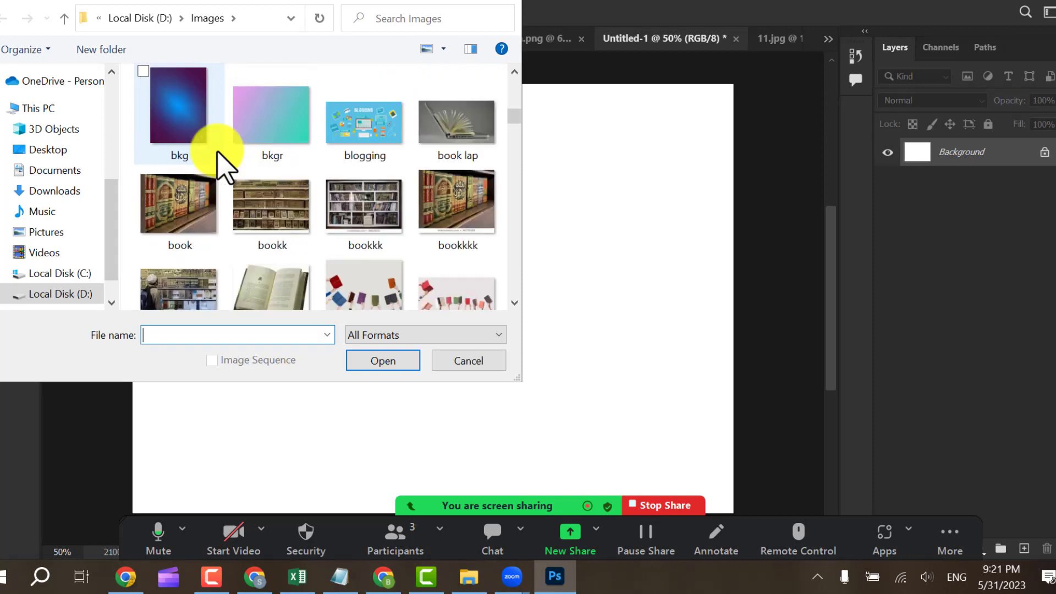
scroll(224, 165, up, 10)
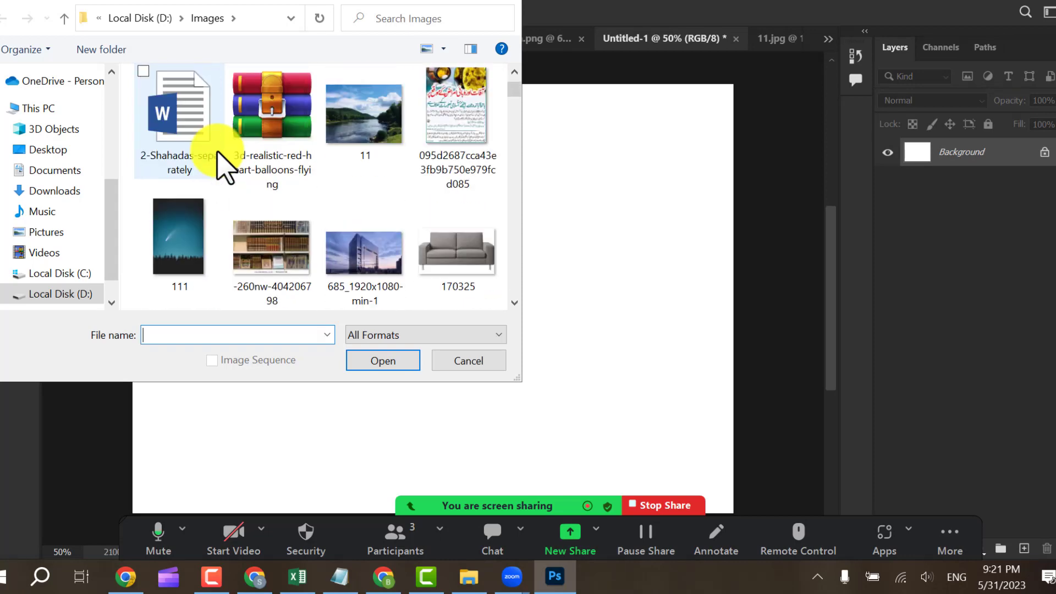
scroll(224, 165, up, 2)
scroll(220, 157, down, 6)
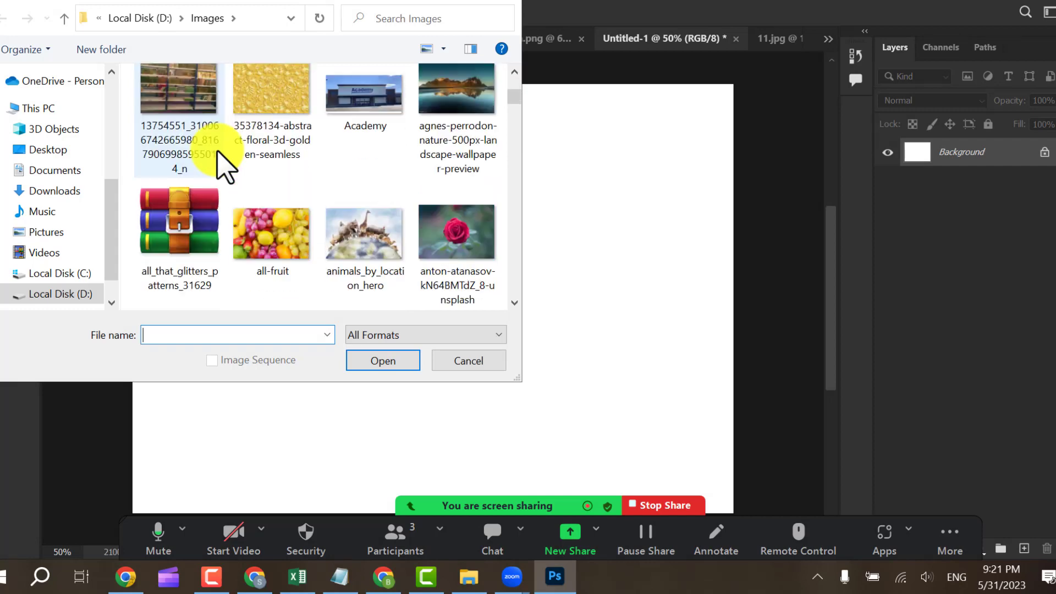
scroll(352, 121, up, 2)
click(337, 113)
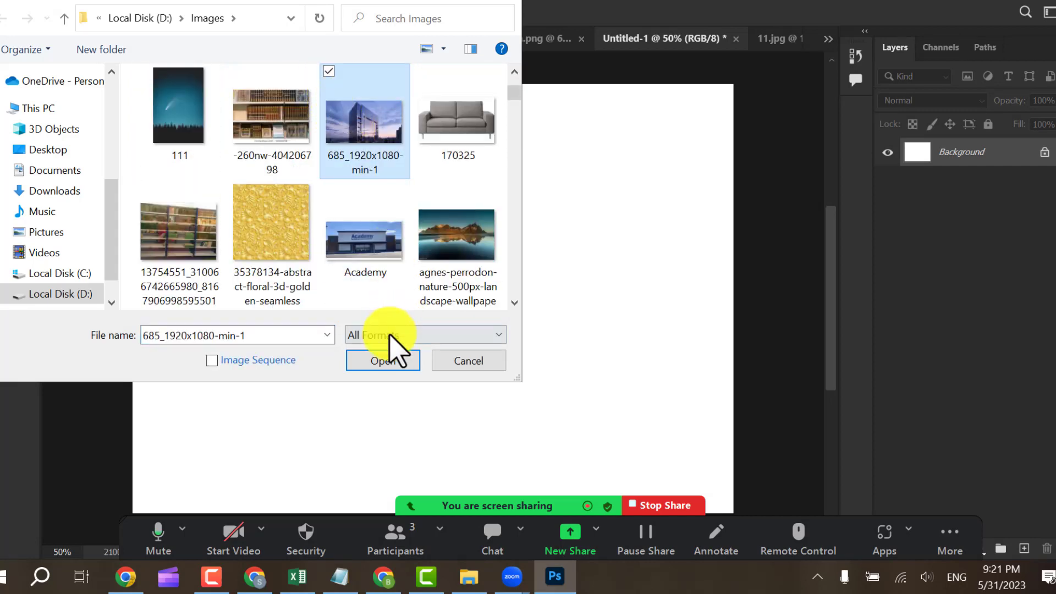
click(389, 361)
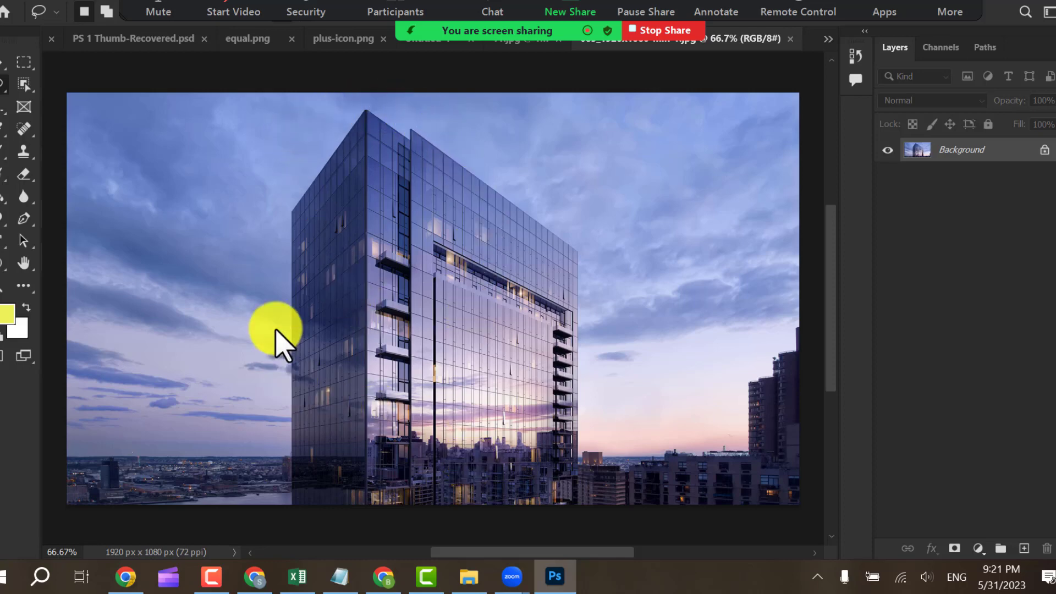
Outline a jagged polygon in the sky beside the glass tower with the Polygonal Lasso Tool, then deselect it
click(1, 83)
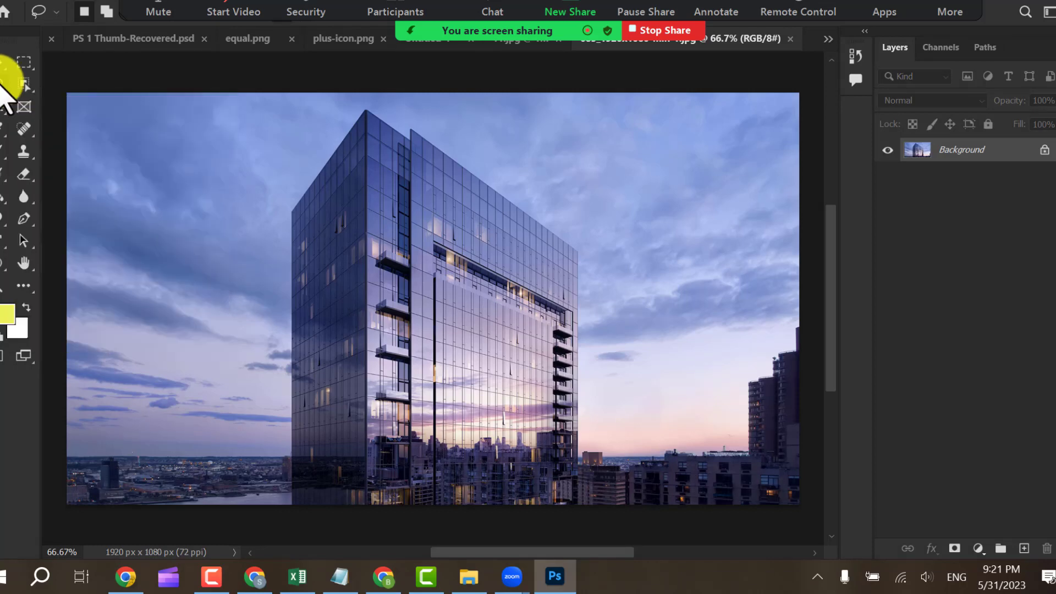
click(62, 101)
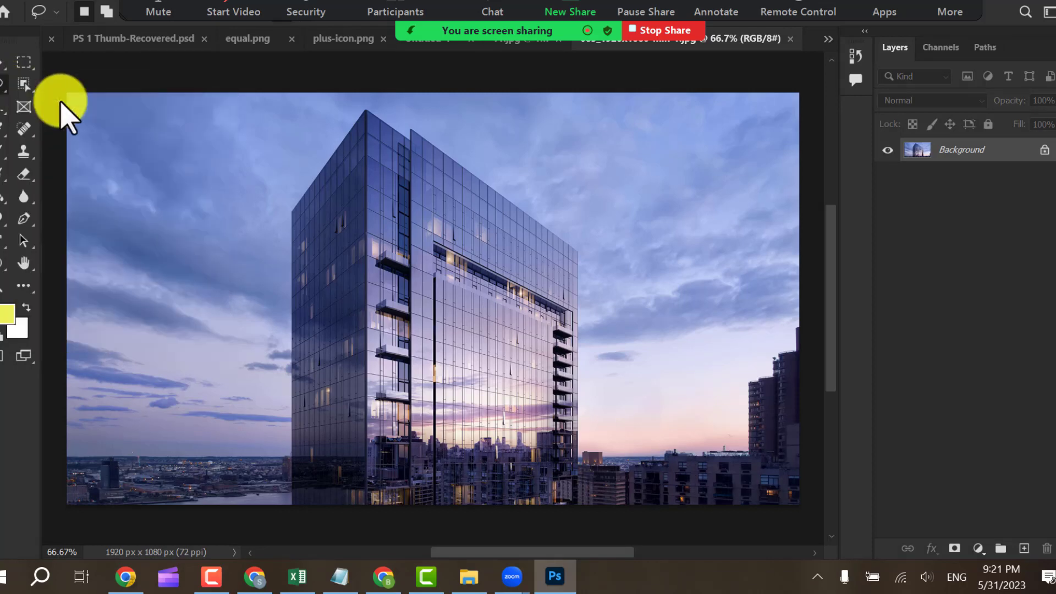
click(117, 323)
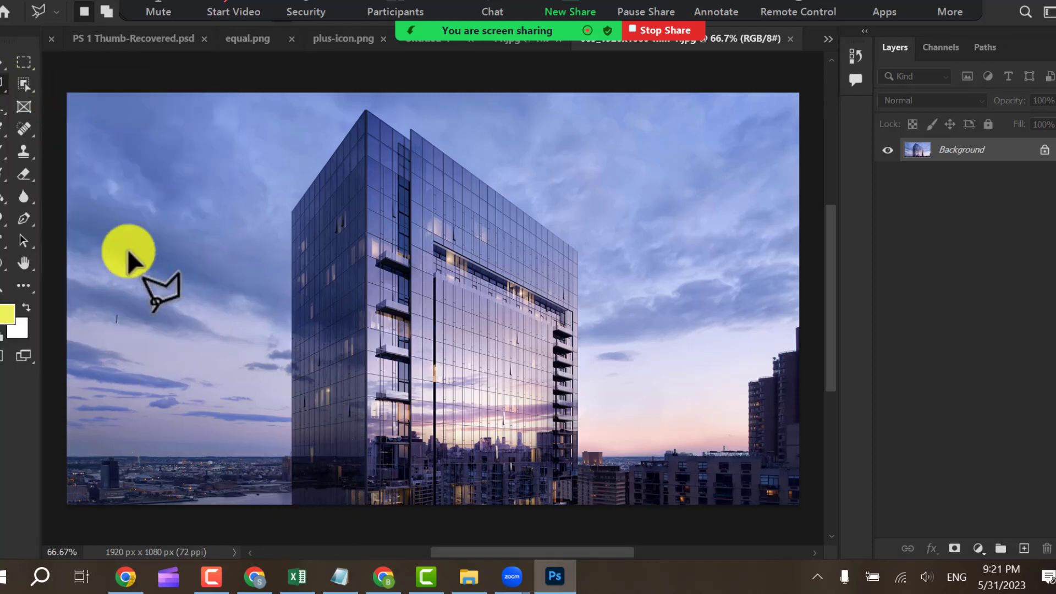
click(147, 164)
click(291, 172)
click(294, 334)
click(212, 274)
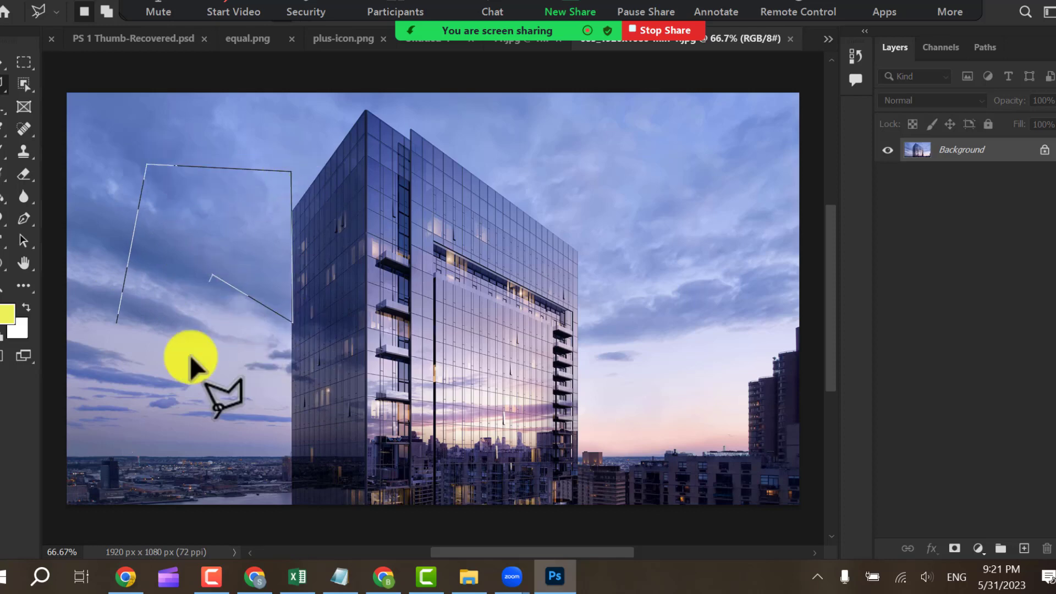
click(185, 385)
click(157, 265)
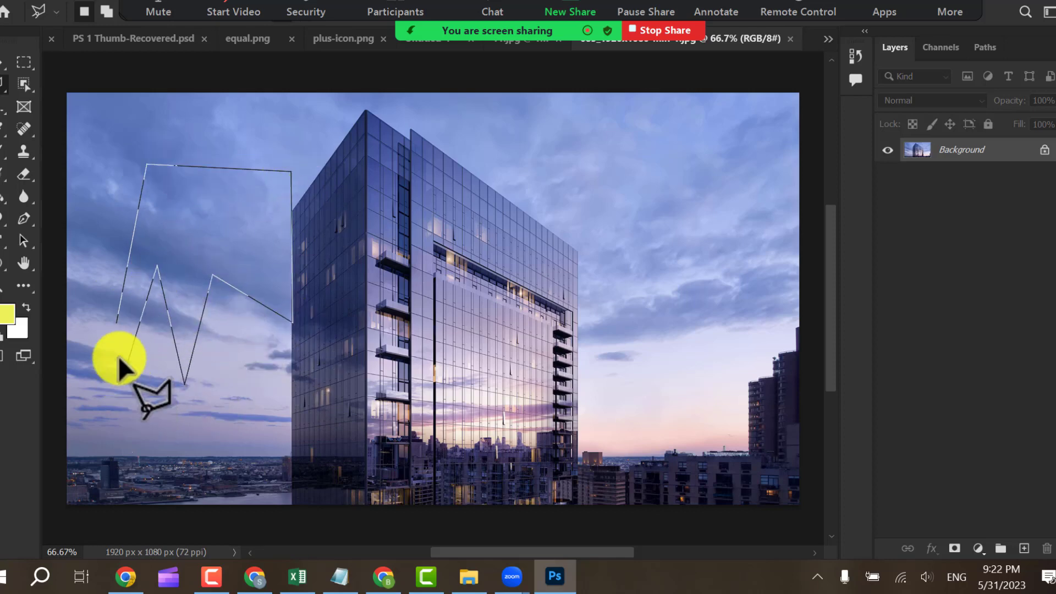
click(117, 323)
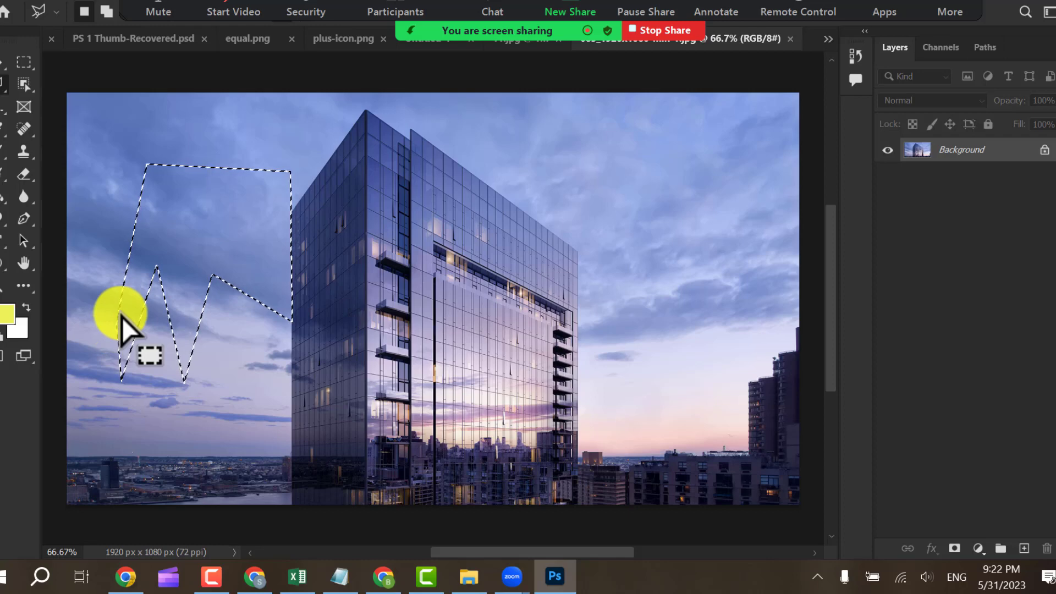
key(ctrl+d)
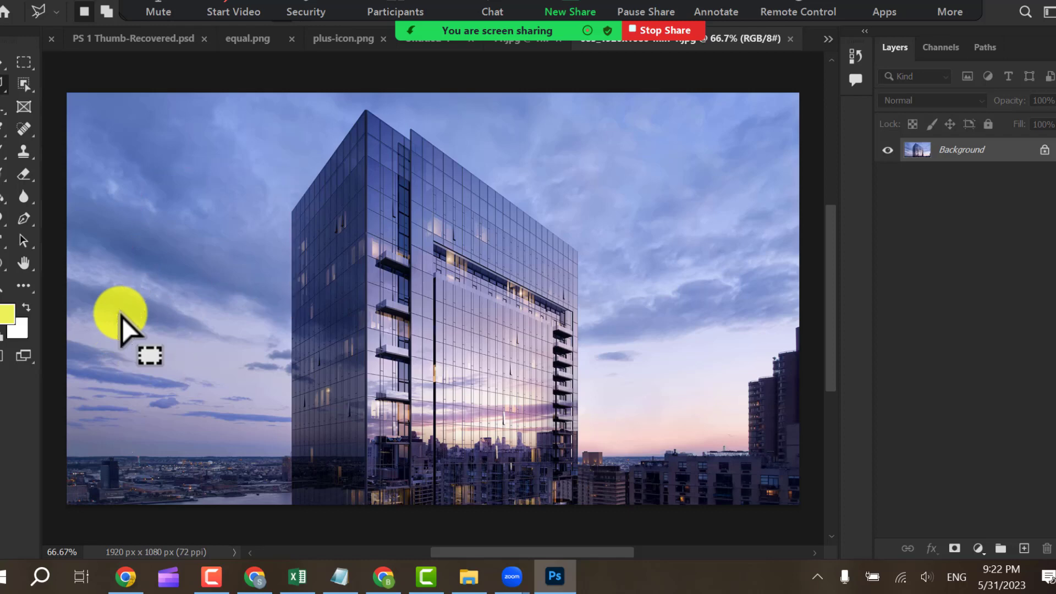
Select the whole glass tower by tracing its straight edges with the Polygonal Lasso Tool, closing the outline at the left base corner
click(292, 506)
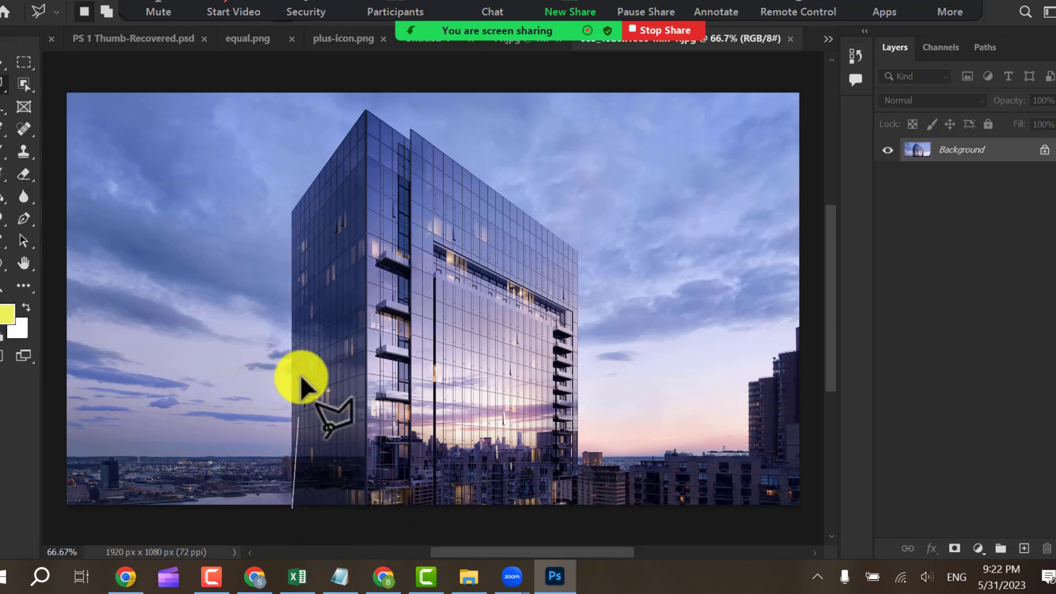
click(292, 209)
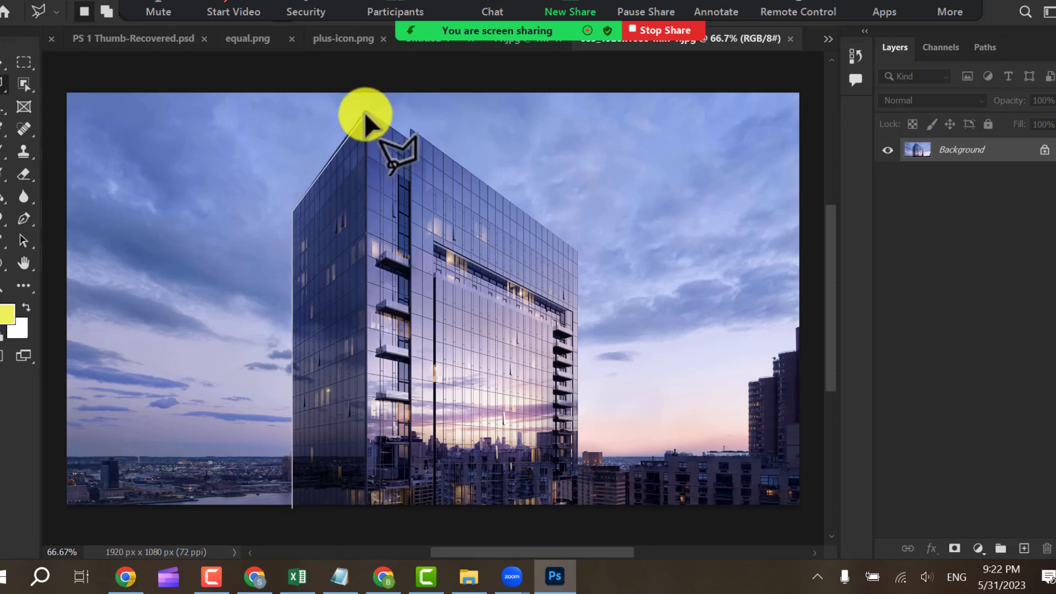
scroll(357, 121, up, 1)
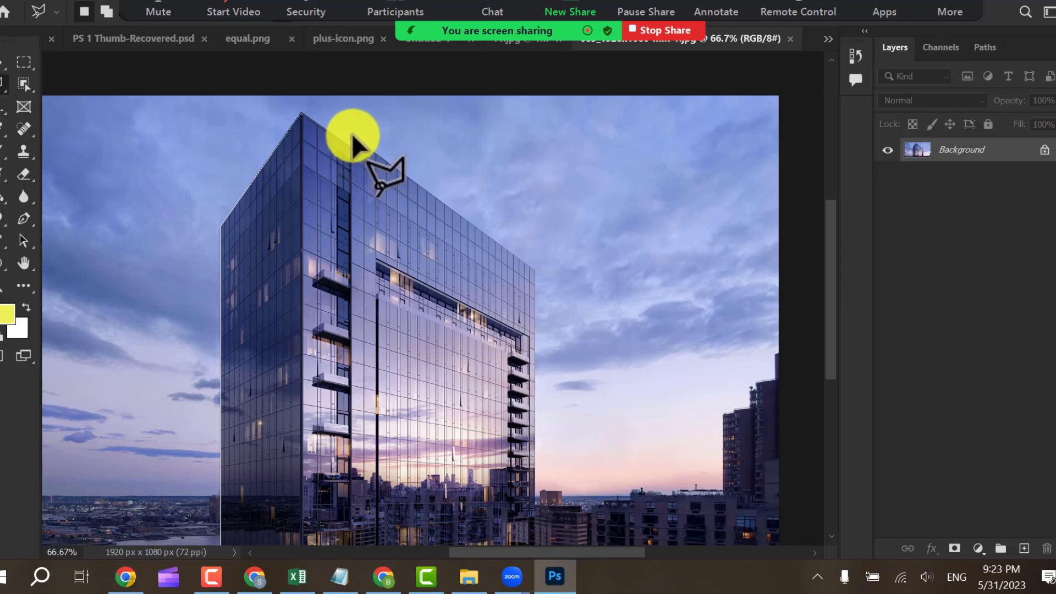
key(ctrl+plus)
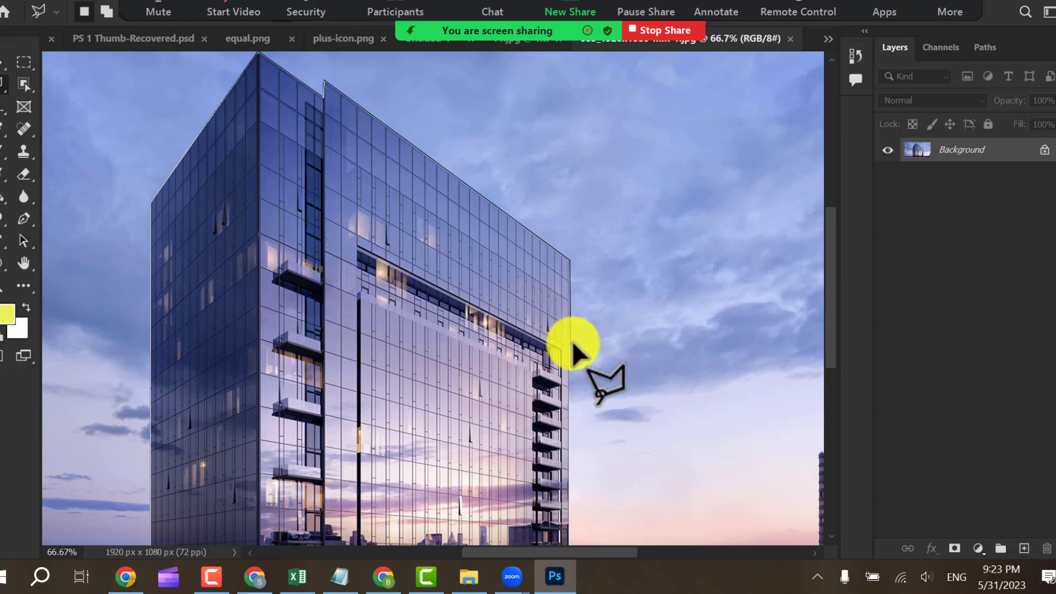
scroll(556, 484, down, 3)
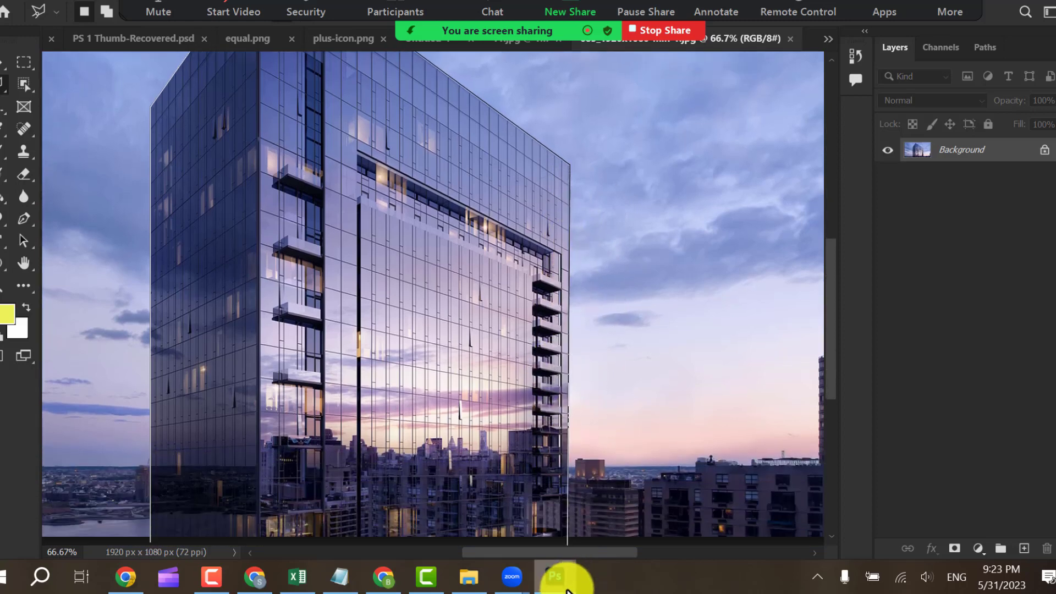
scroll(570, 457, down, 2)
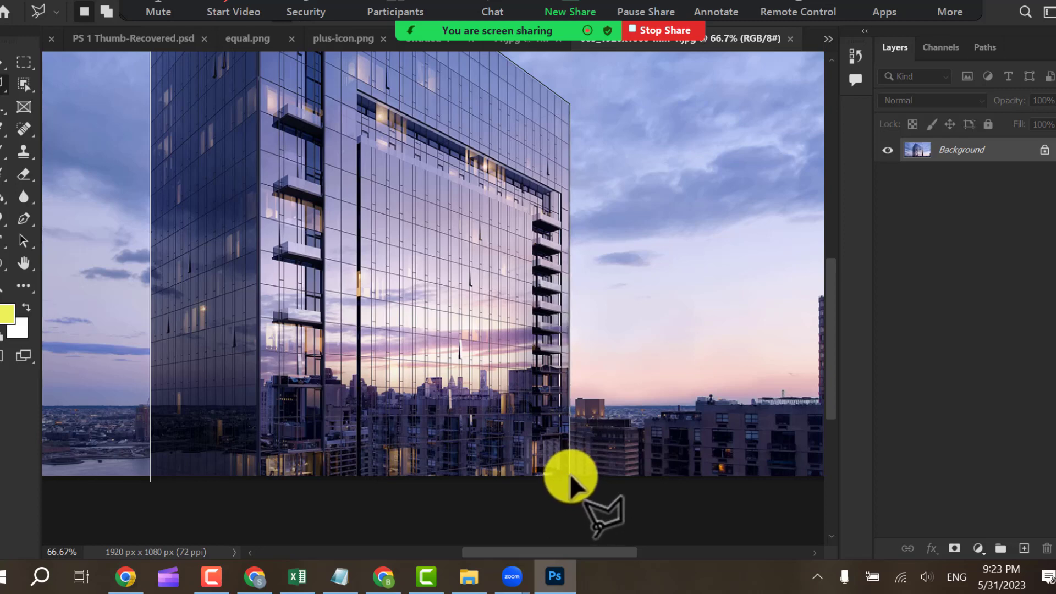
click(570, 473)
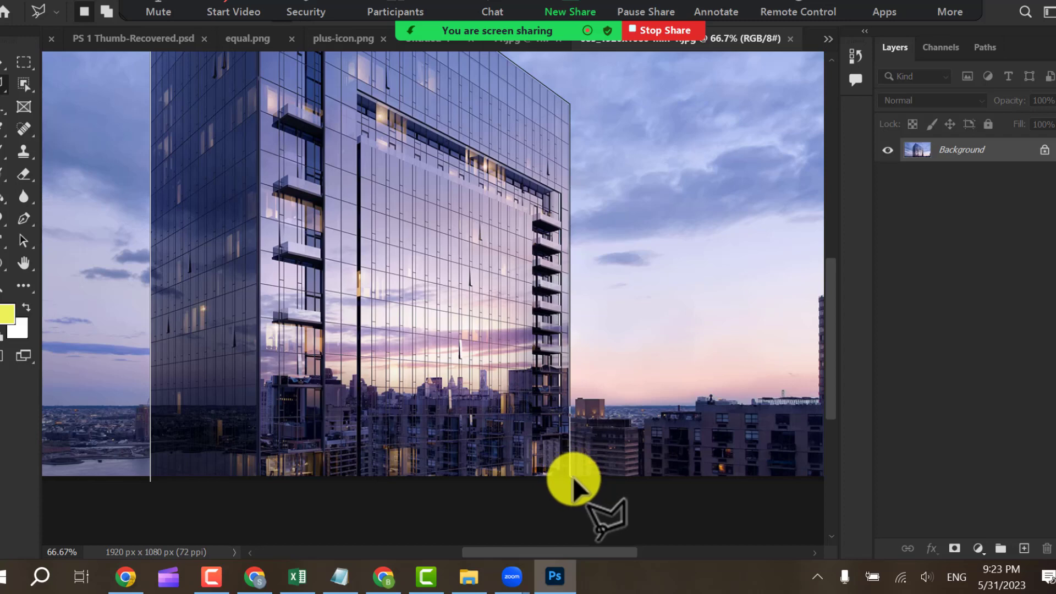
click(150, 481)
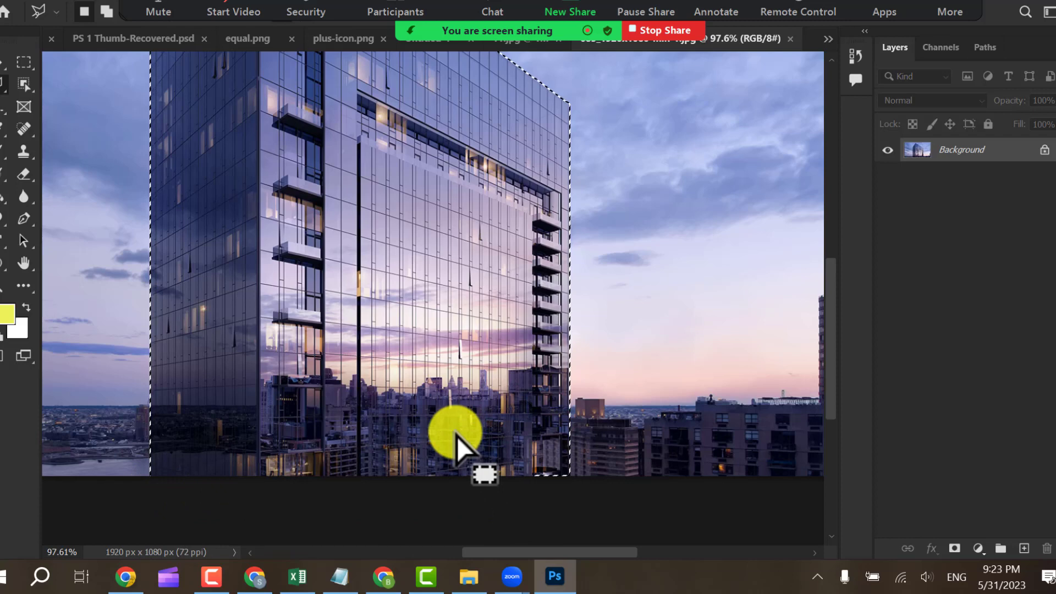
Copy the selected tower onto its own new layer above the Background
scroll(382, 431, up, 2)
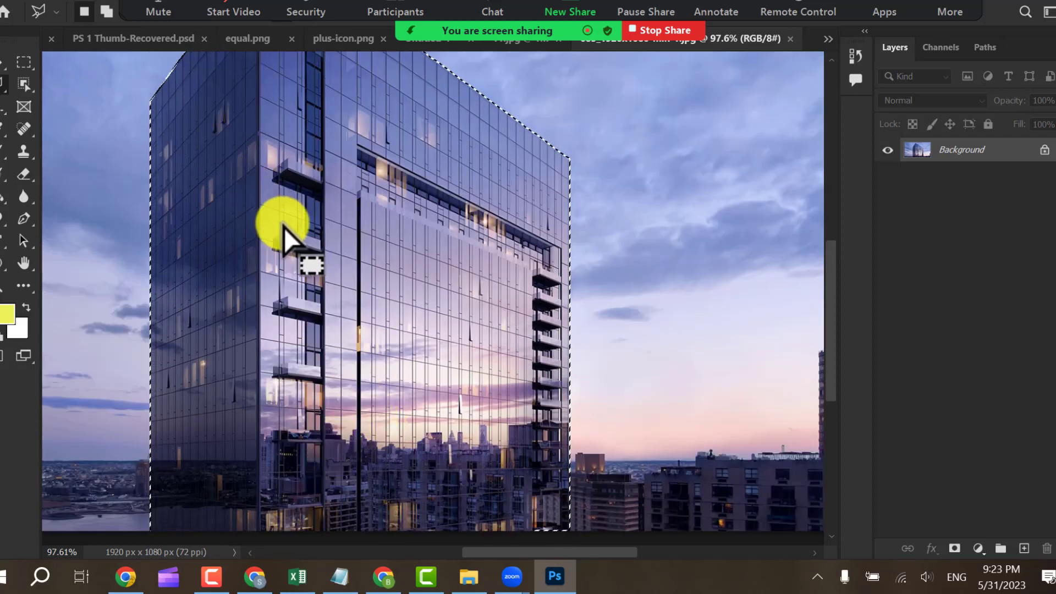
scroll(283, 226, down, 3)
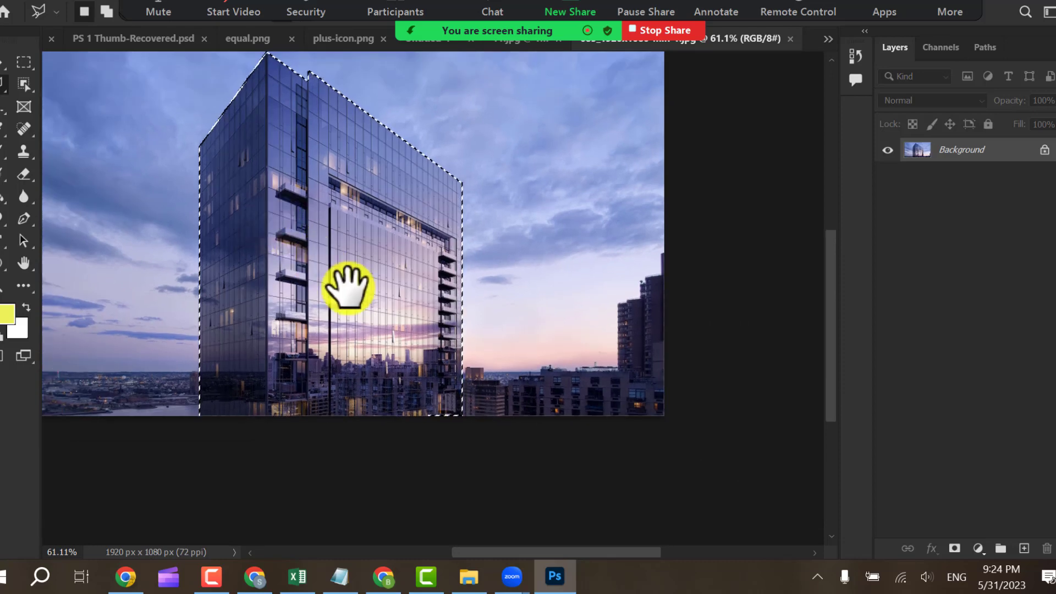
drag(349, 283, 361, 308)
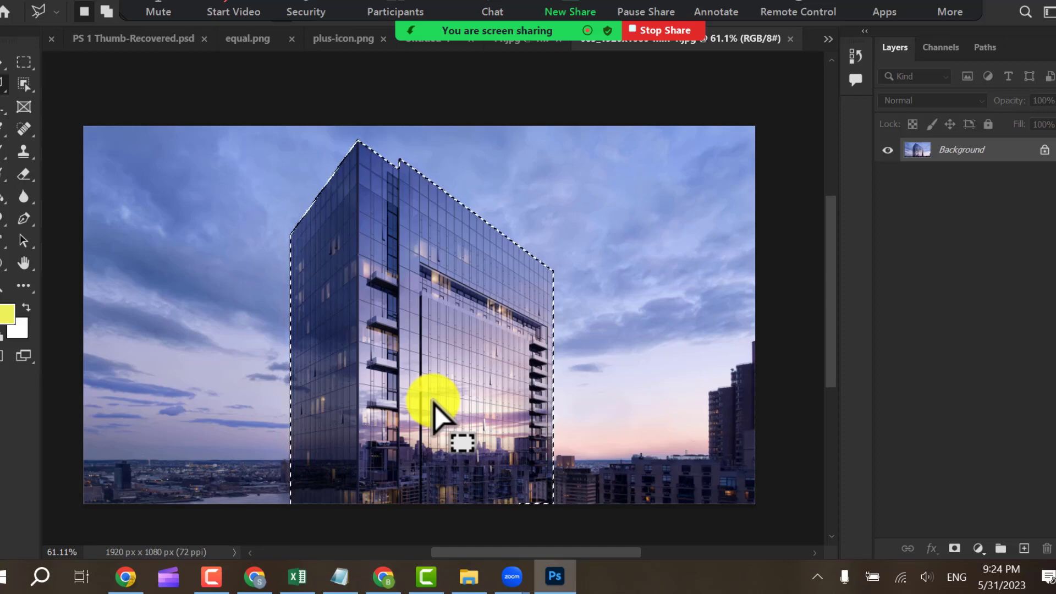
key(ctrl+j)
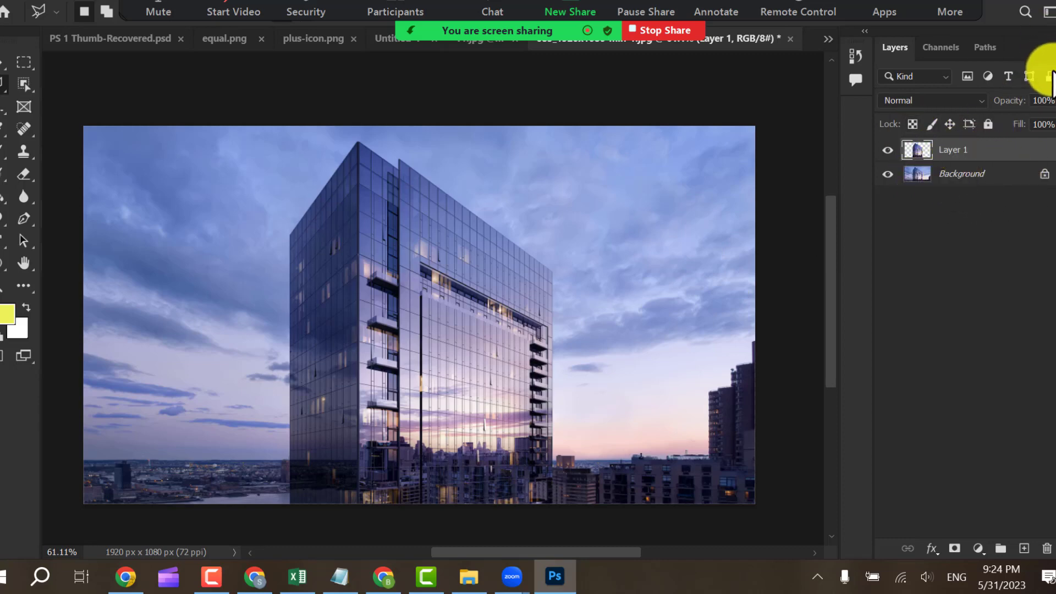
Set the layer thumbnails to the largest size in the Layers panel options
click(1052, 50)
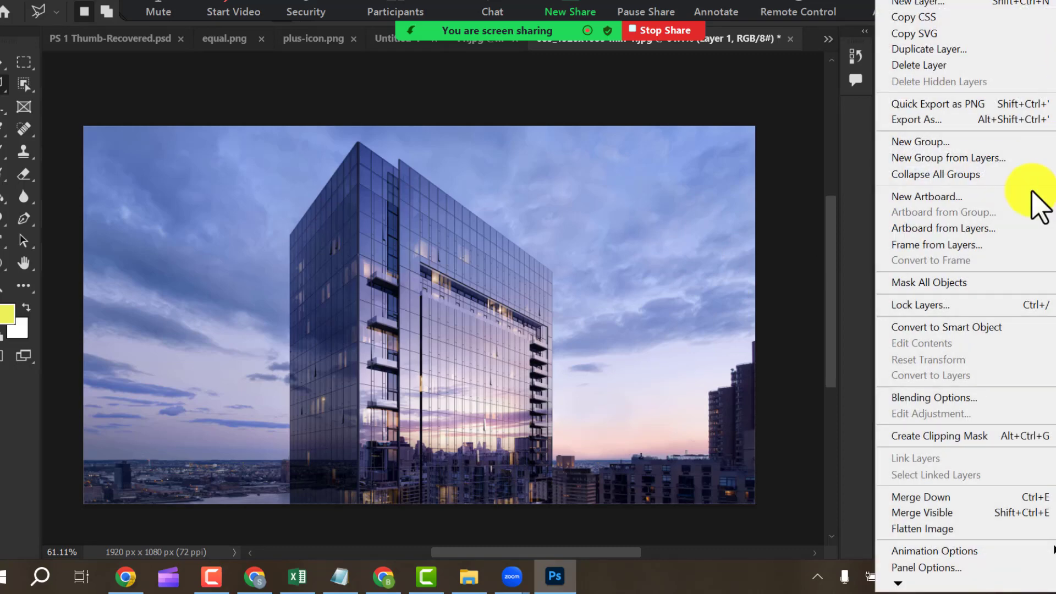
click(912, 570)
click(447, 210)
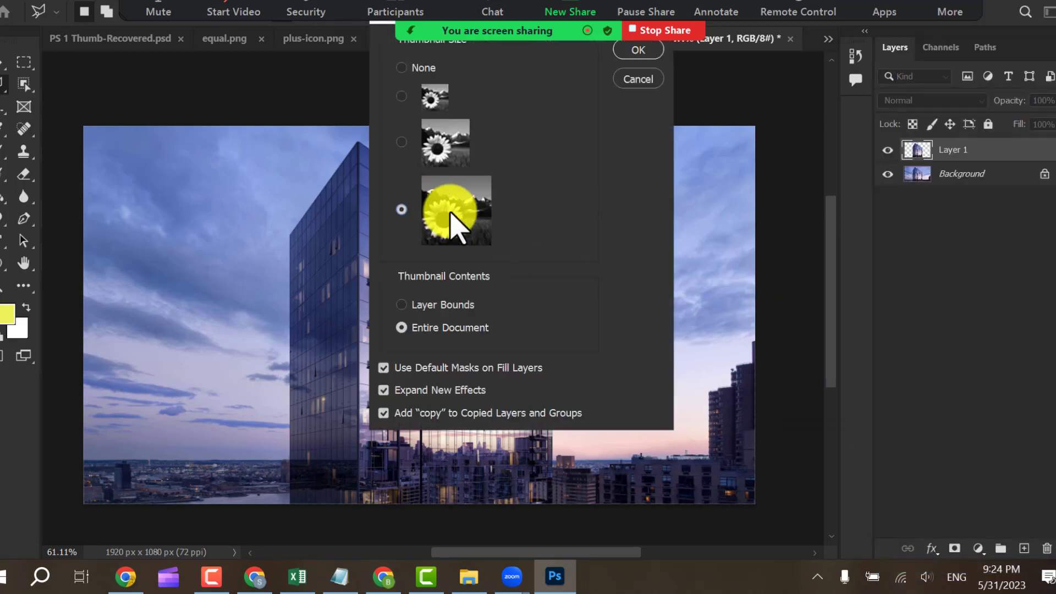
click(636, 52)
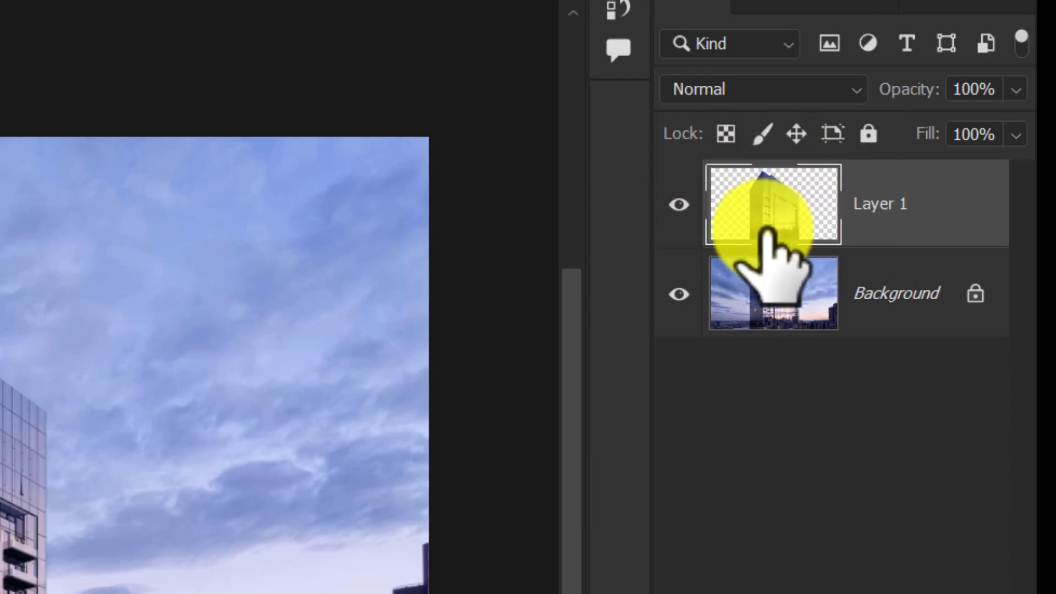
Hide the Background layer to inspect the isolated tower cutout, and make the Background visible again
click(679, 295)
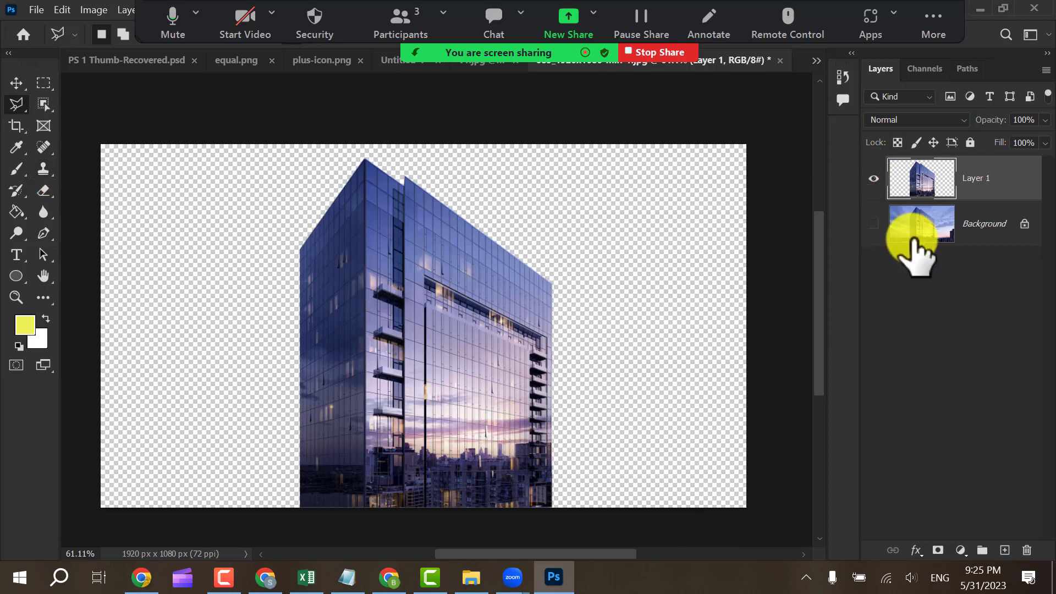
click(874, 224)
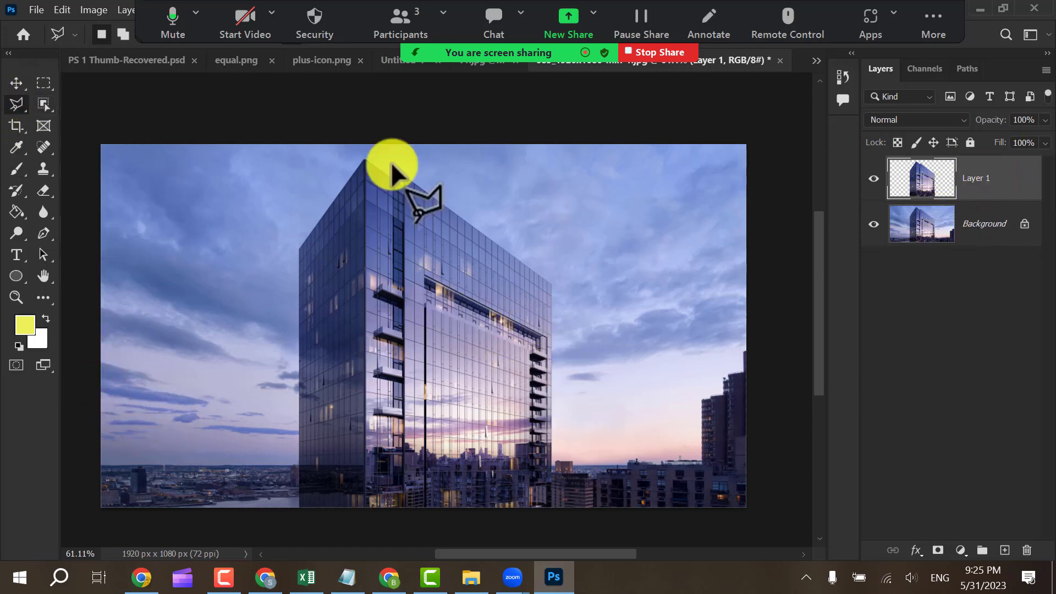
Try moving the tower copy beside the original and shrinking it to fit the skyline, and undo these changes
click(16, 84)
drag(386, 329, 636, 348)
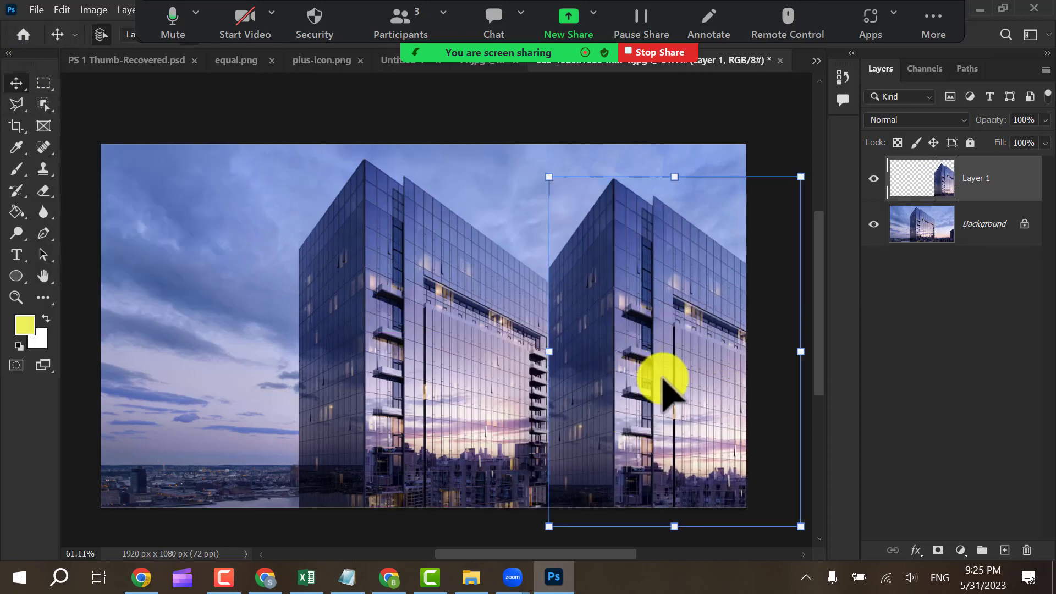
drag(754, 422, 691, 404)
drag(575, 370, 666, 527)
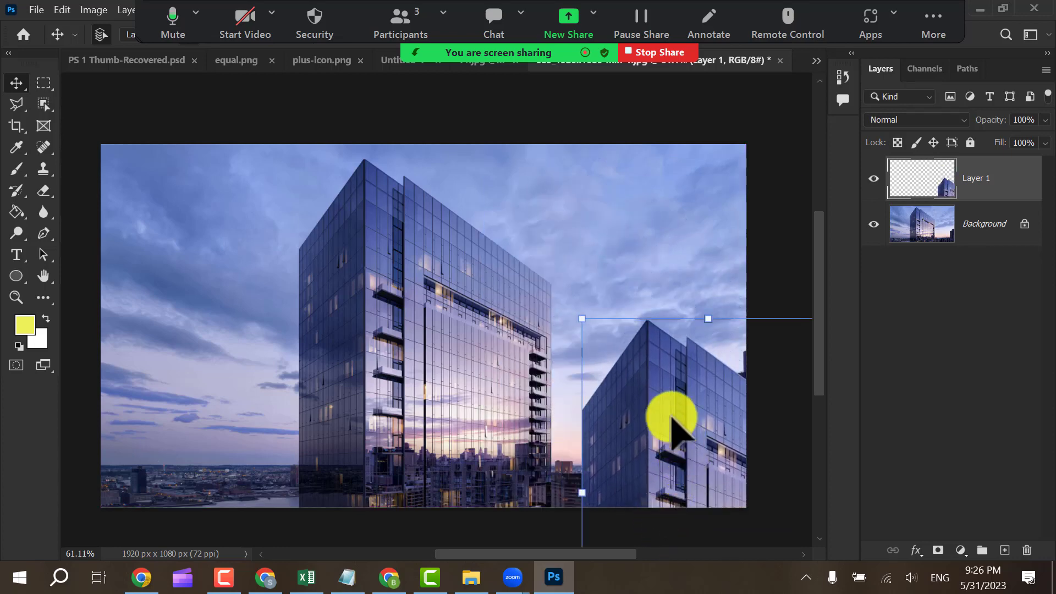
drag(674, 436, 495, 189)
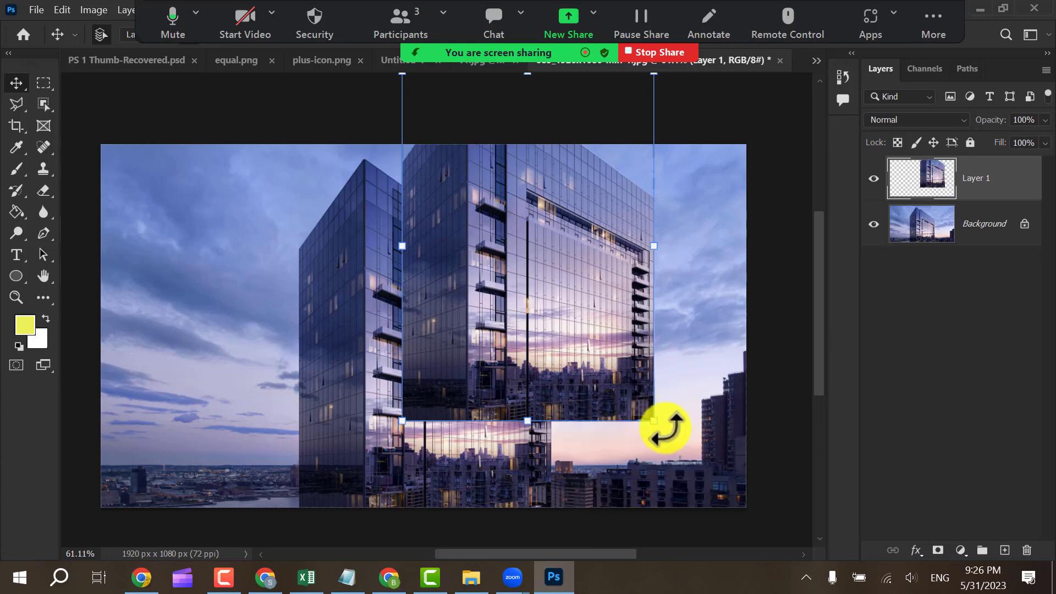
drag(653, 424, 512, 231)
drag(485, 189, 676, 451)
key(Return)
click(938, 446)
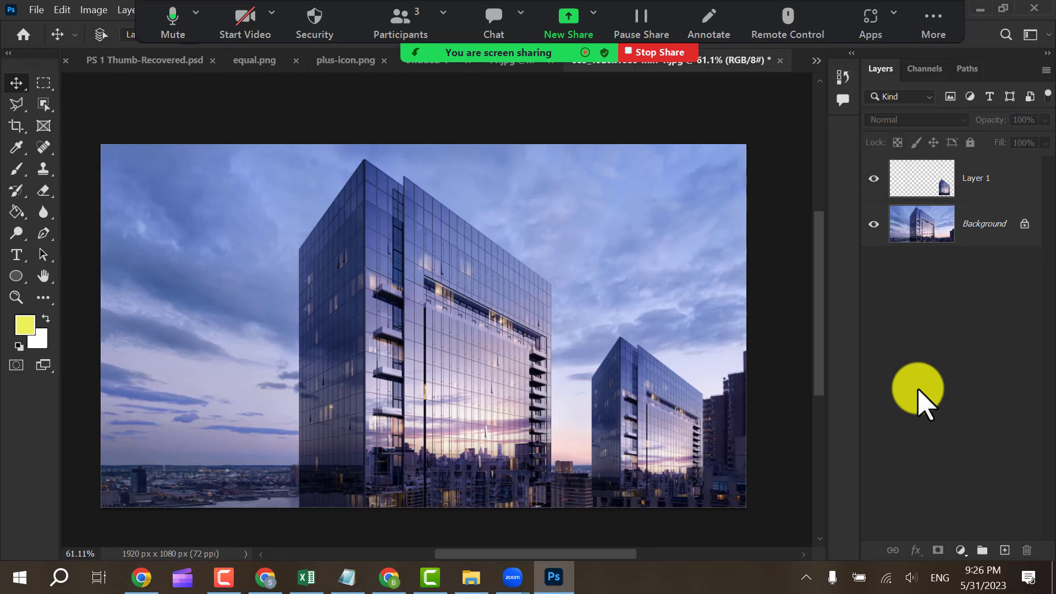
key(ctrl+z)
key(ctrl+z)
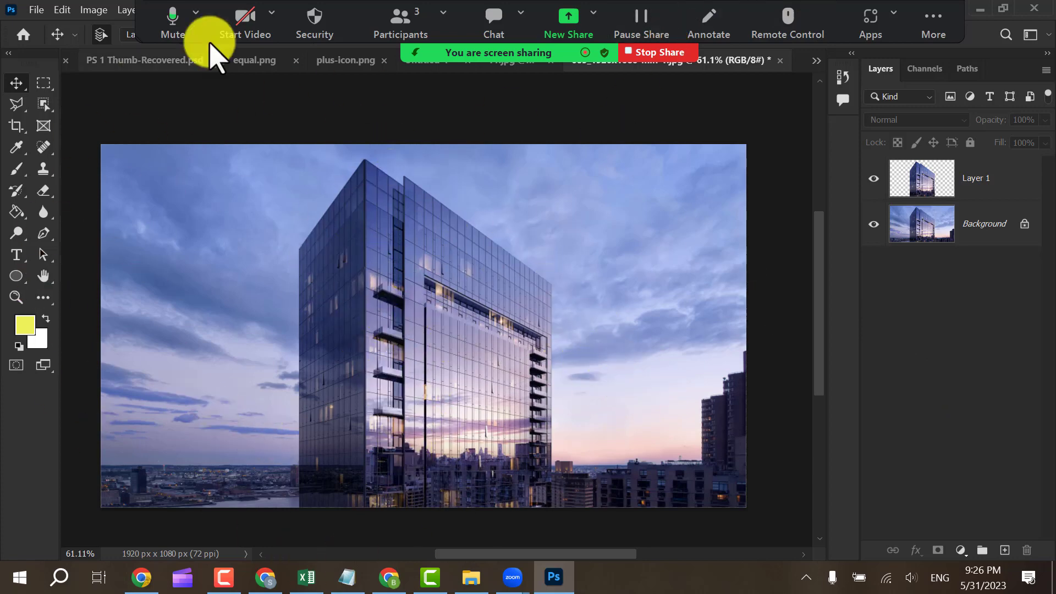
Hide the Background layer behind the tower cutout and move the screen-sharing toolbar off the document tabs
click(873, 224)
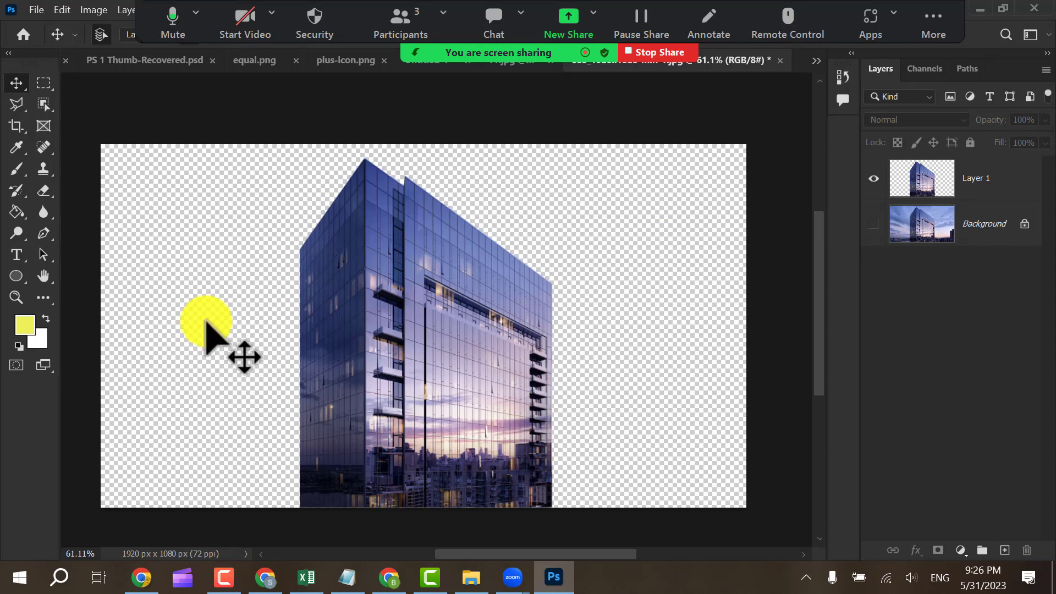
click(416, 53)
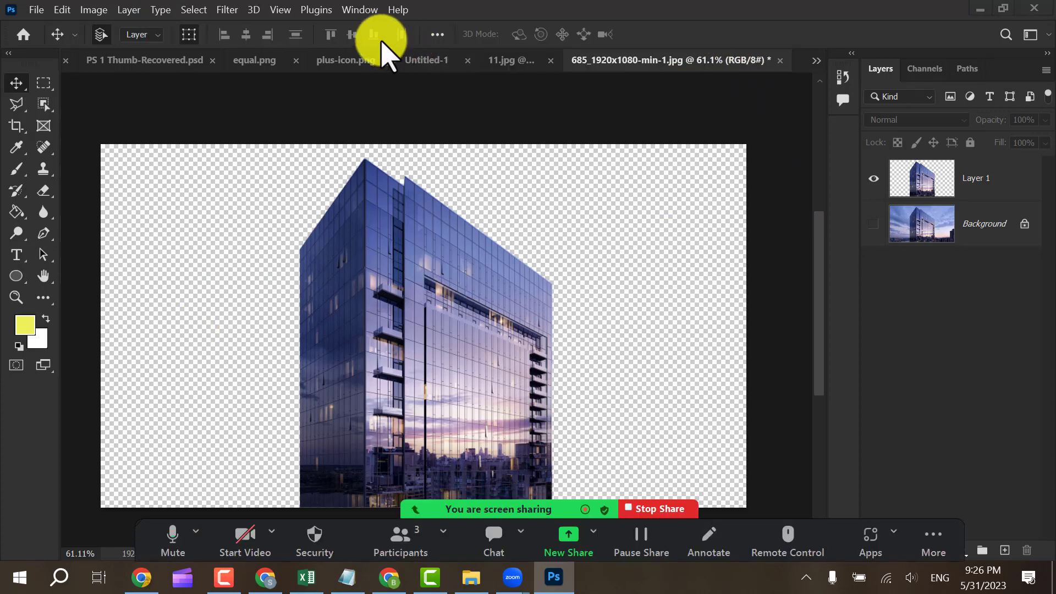
In 11.jpg, remove the yellow-filled layer and revert to the plain river photo without a selection
click(512, 59)
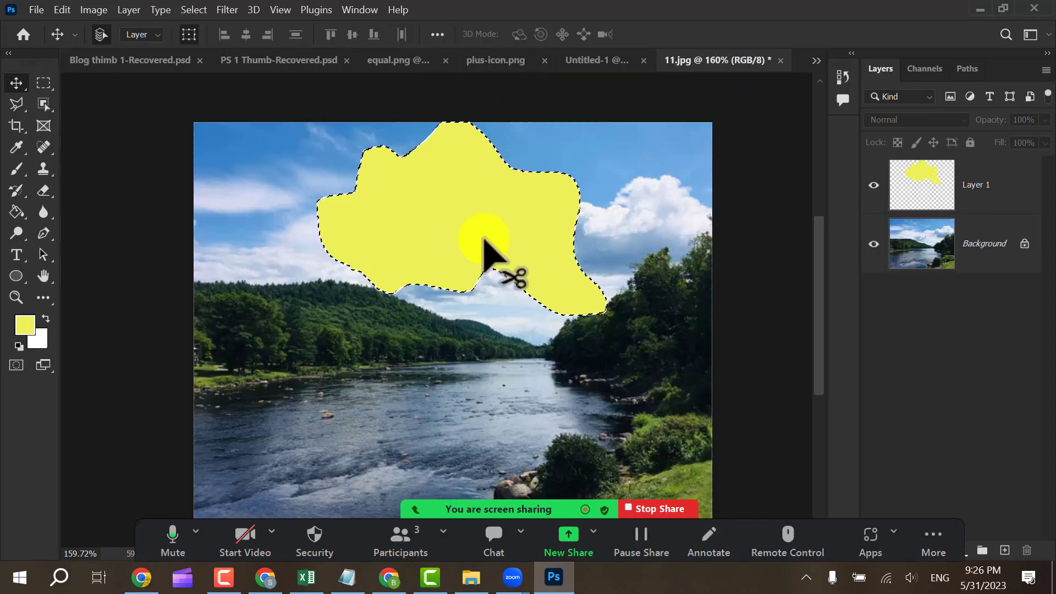
click(985, 179)
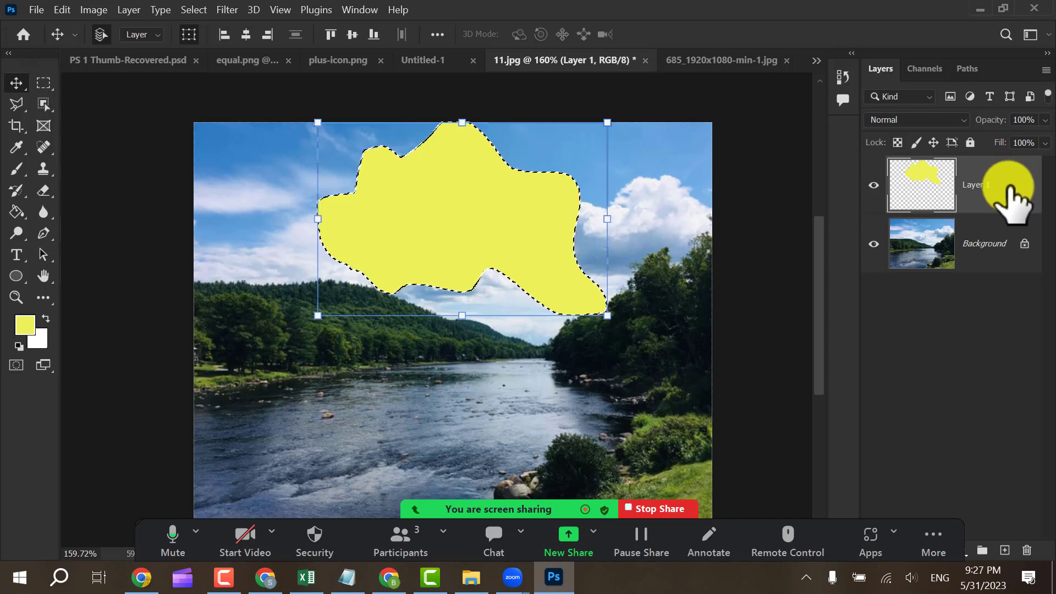
drag(1011, 195, 1027, 550)
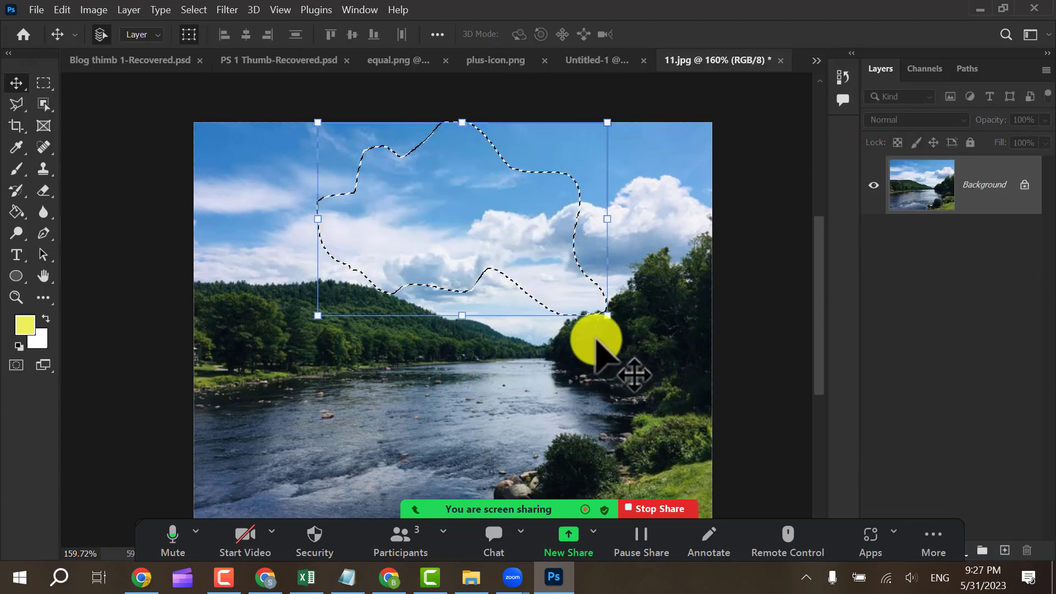
key(ctrl+z)
key(ctrl+z)
key(ctrl+z)
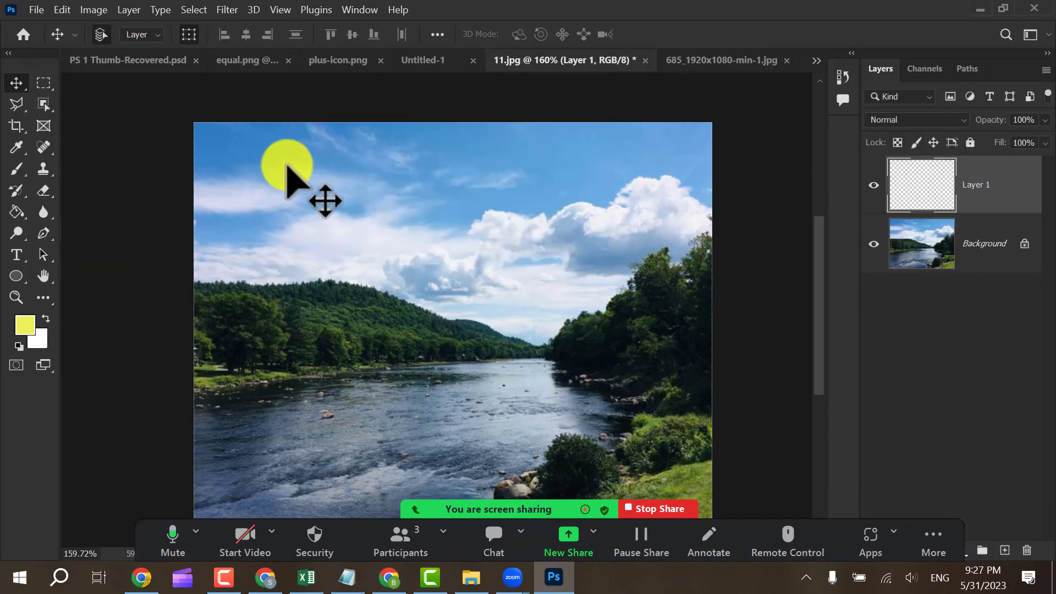
key(ctrl+z)
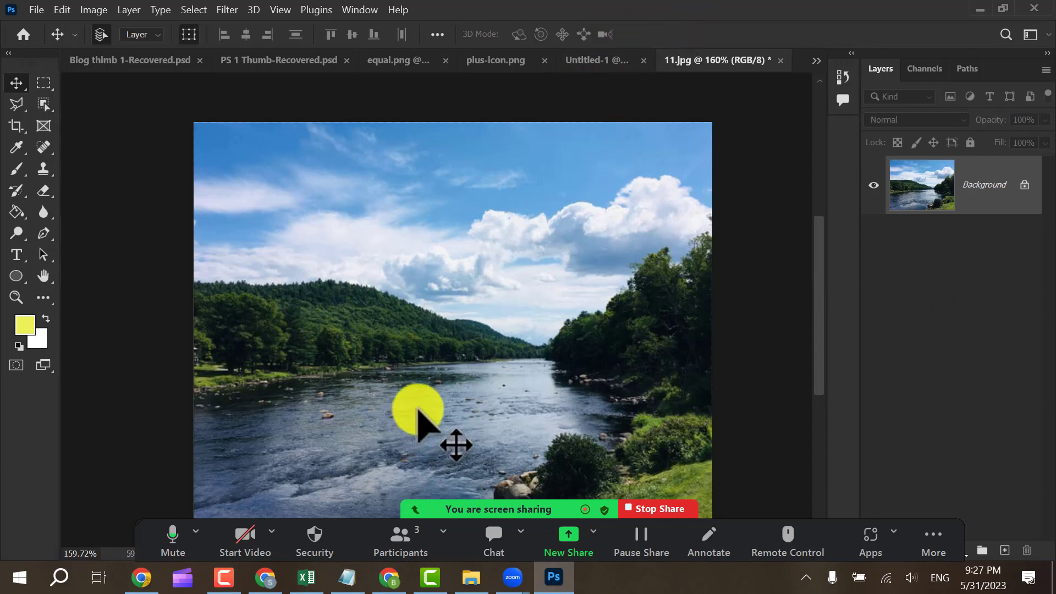
Unlock the river photo's Background layer and copy it with the Move tool into 685_1920x1080-min-1.jpg
click(1024, 184)
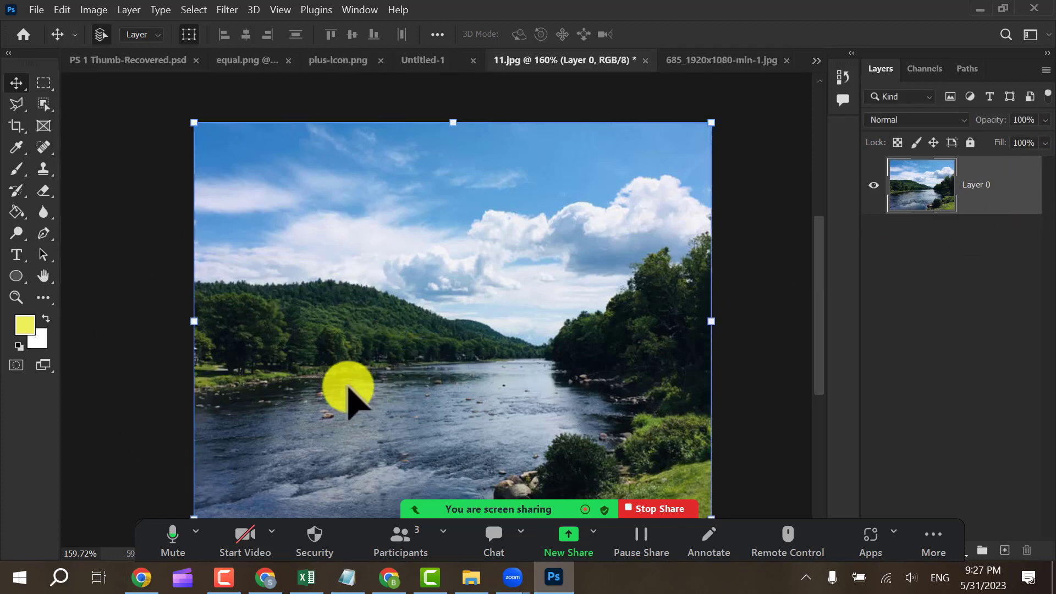
drag(355, 423, 355, 423)
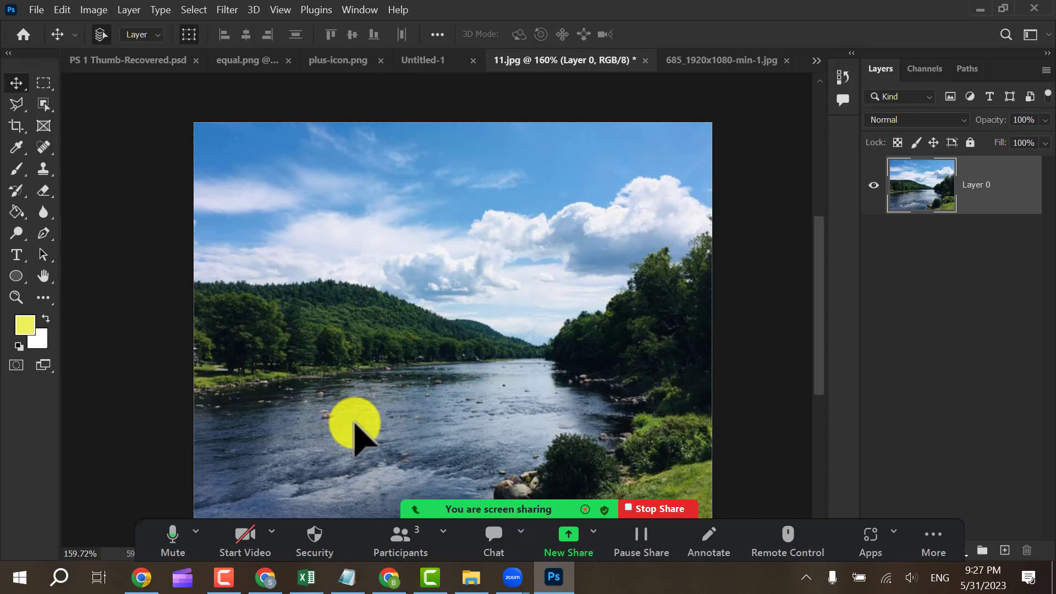
click(355, 423)
drag(355, 423, 606, 167)
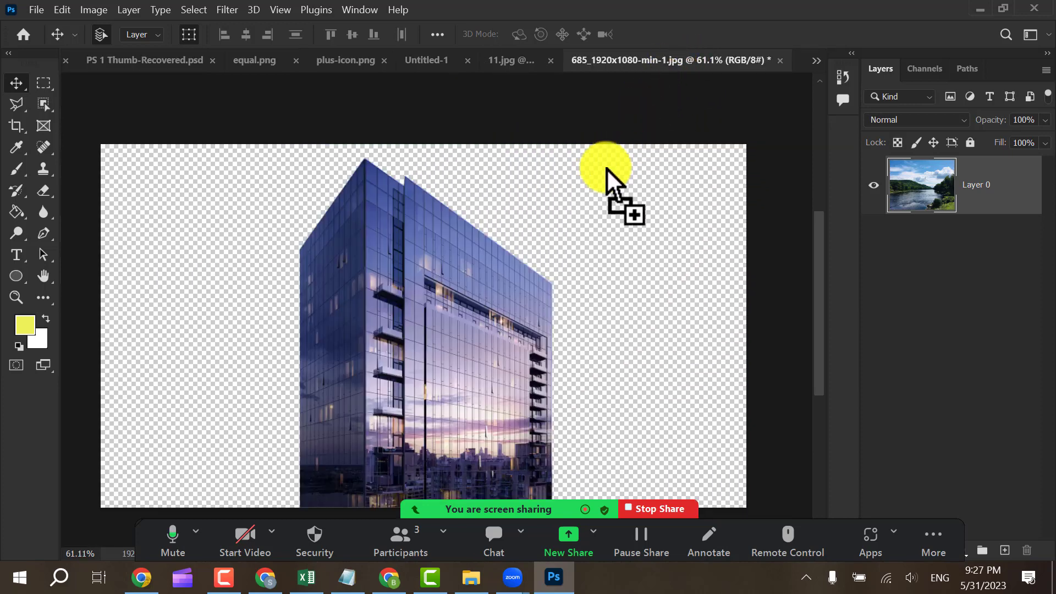
drag(523, 260, 522, 263)
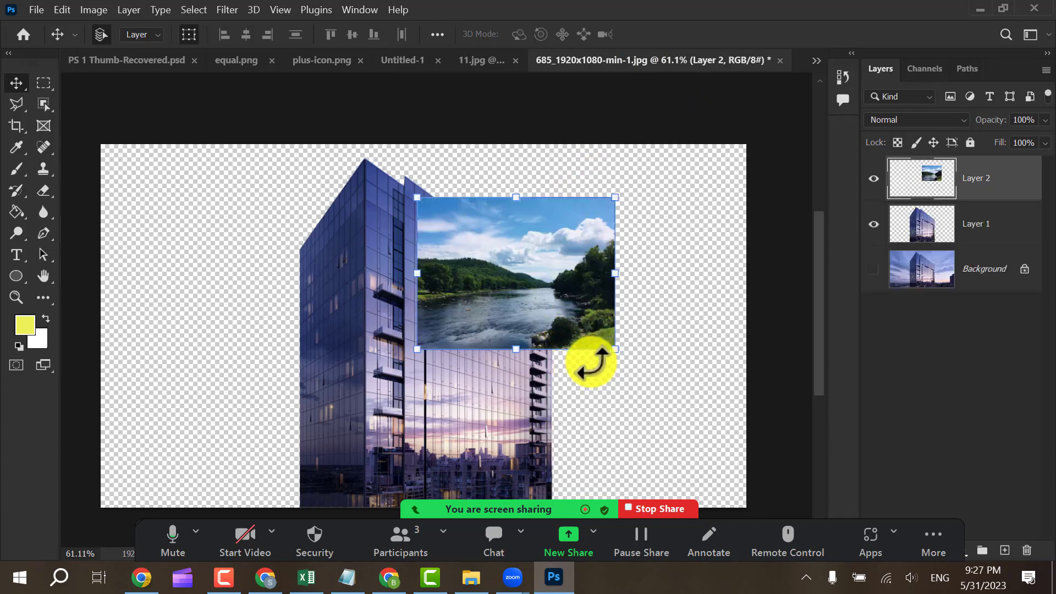
Enlarge and position the river photo to cover the whole canvas, and place its layer below the tower layer
scroll(402, 259, down, 2)
drag(575, 268, 809, 40)
key(Return)
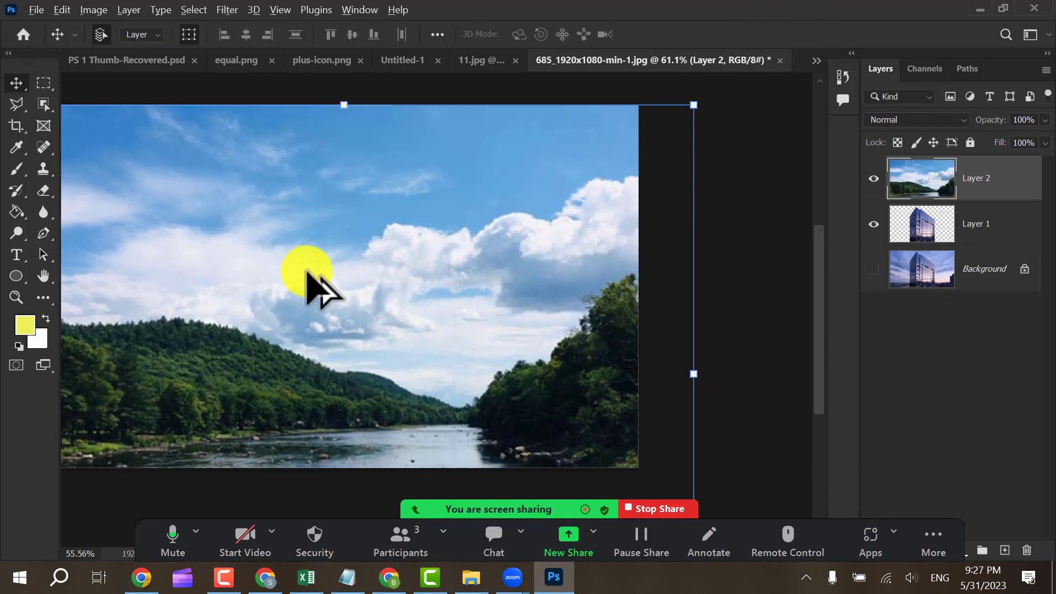
scroll(307, 271, down, 5)
drag(337, 357, 457, 369)
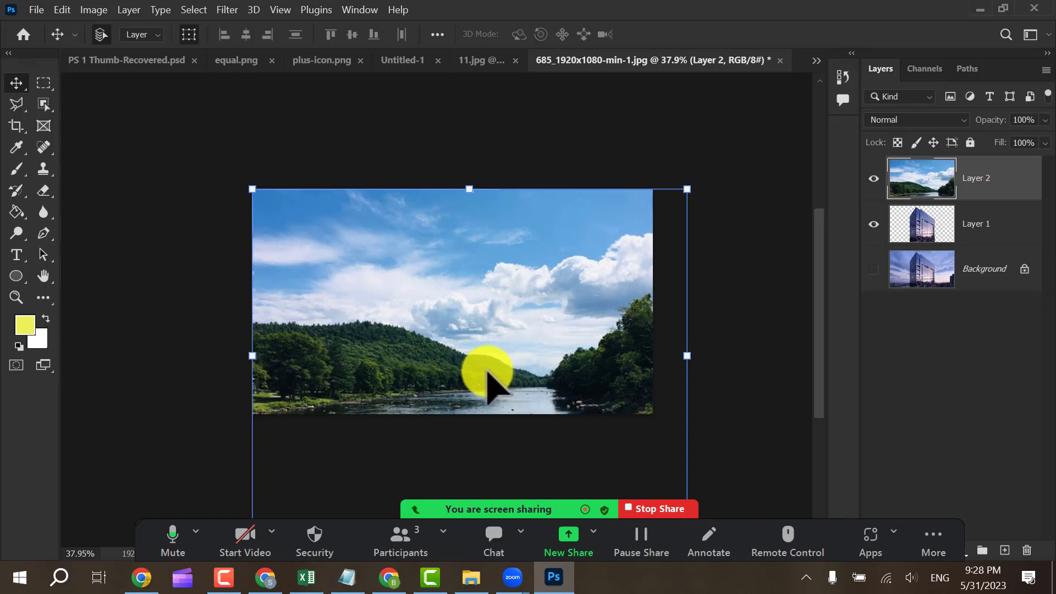
drag(487, 371, 488, 362)
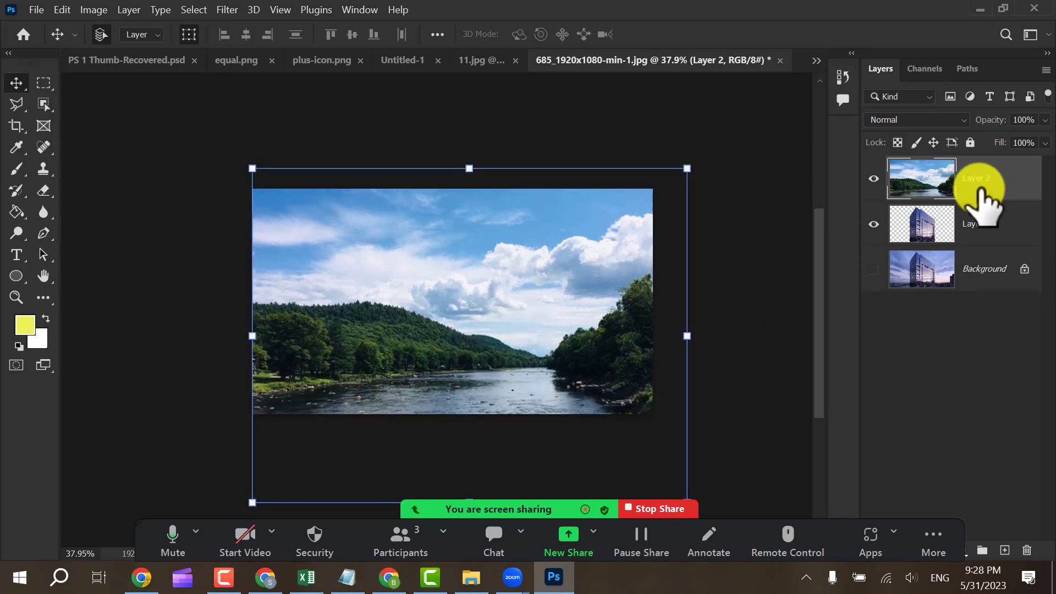
drag(1016, 181, 1009, 253)
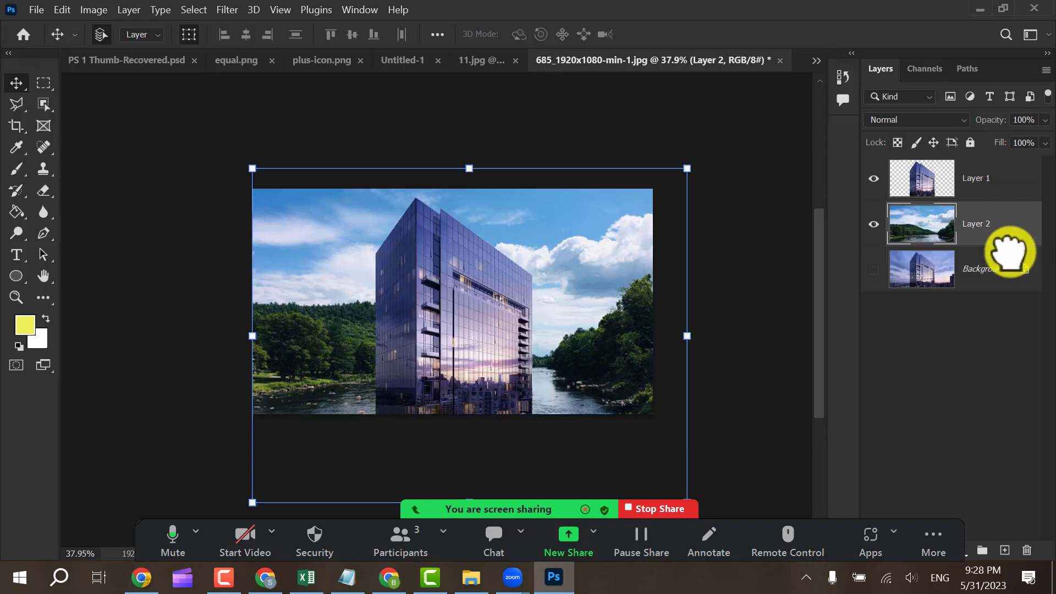
click(759, 311)
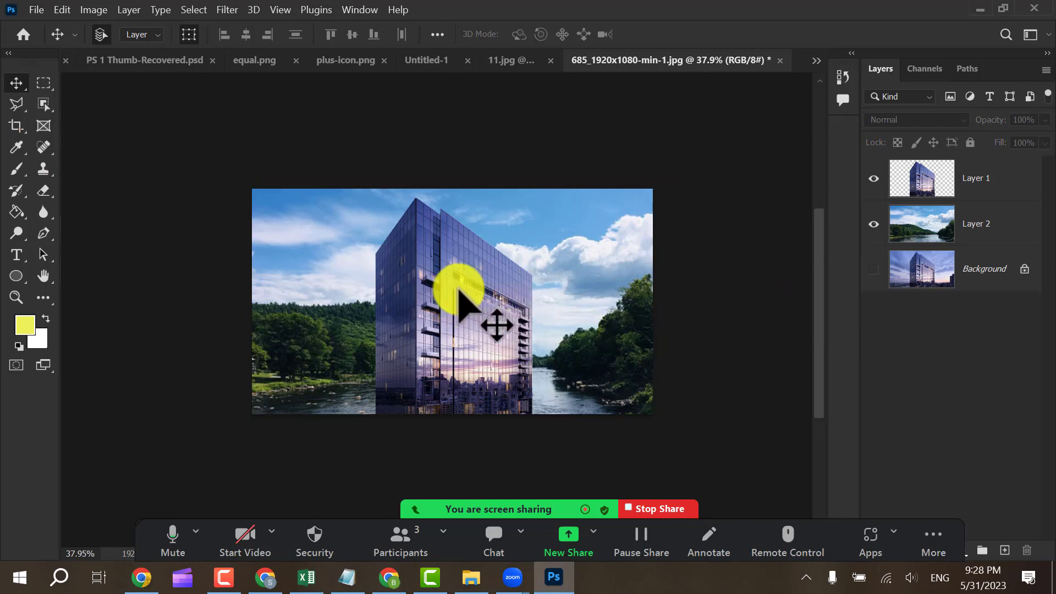
Scale the tower layer down proportionally to about 65%, keeping its base at the photo's lower edge
click(449, 318)
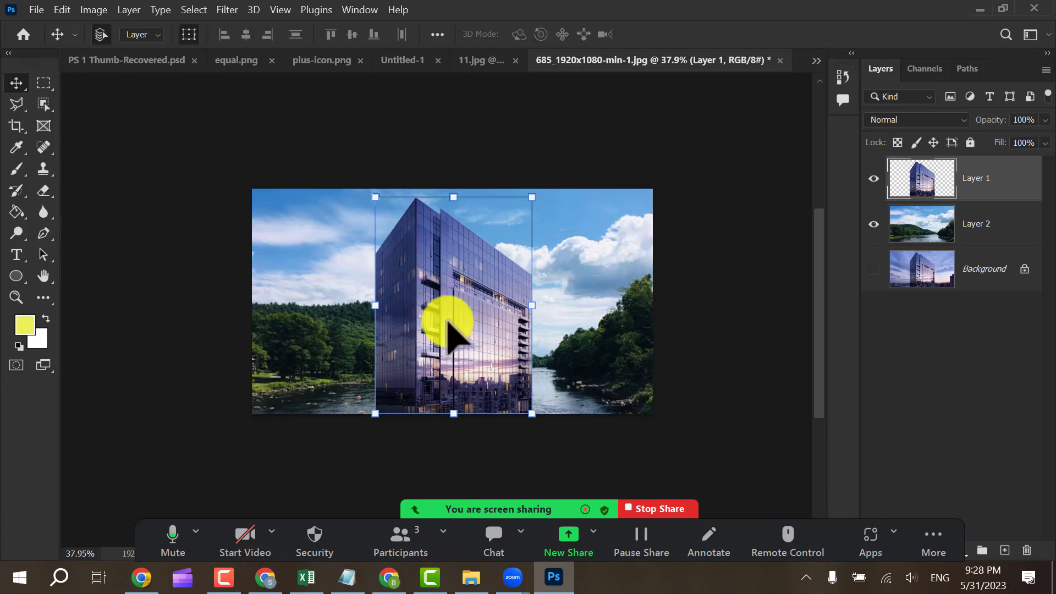
drag(375, 198, 433, 273)
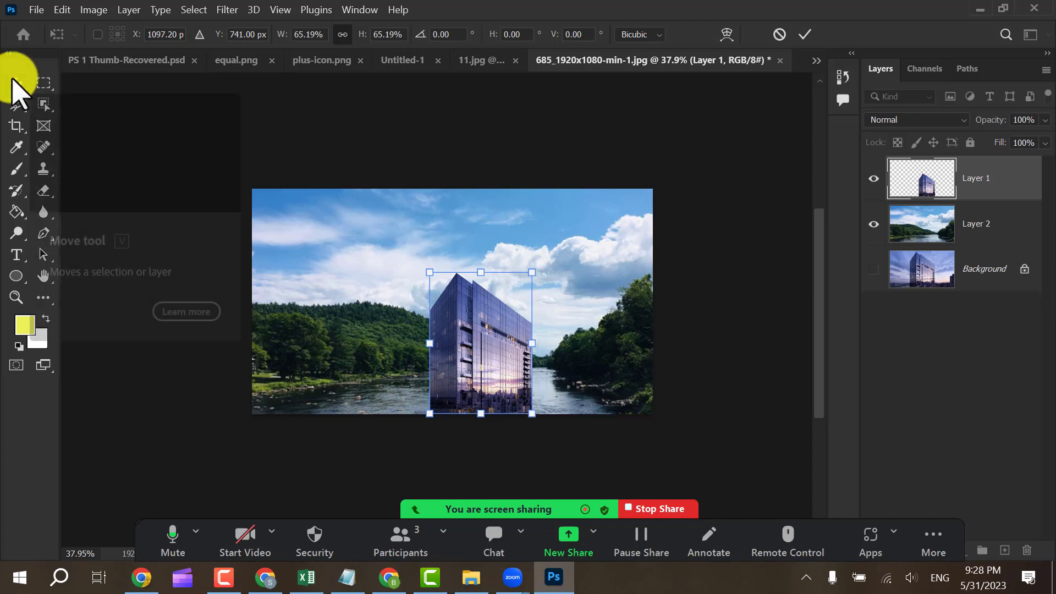
click(803, 35)
click(475, 108)
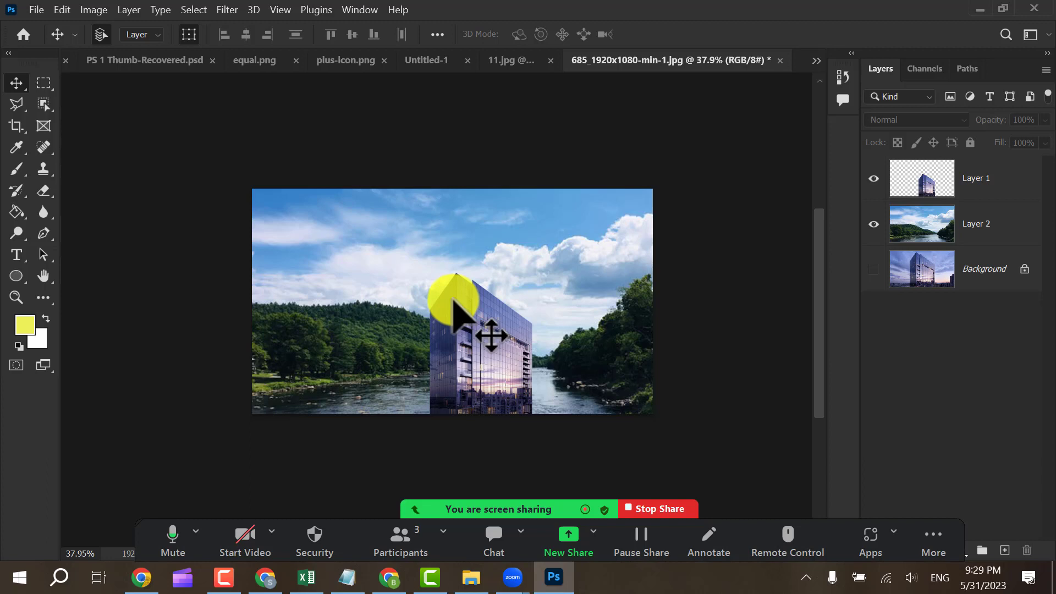
Open the all-fruit image from the Images folder on drive D
click(16, 103)
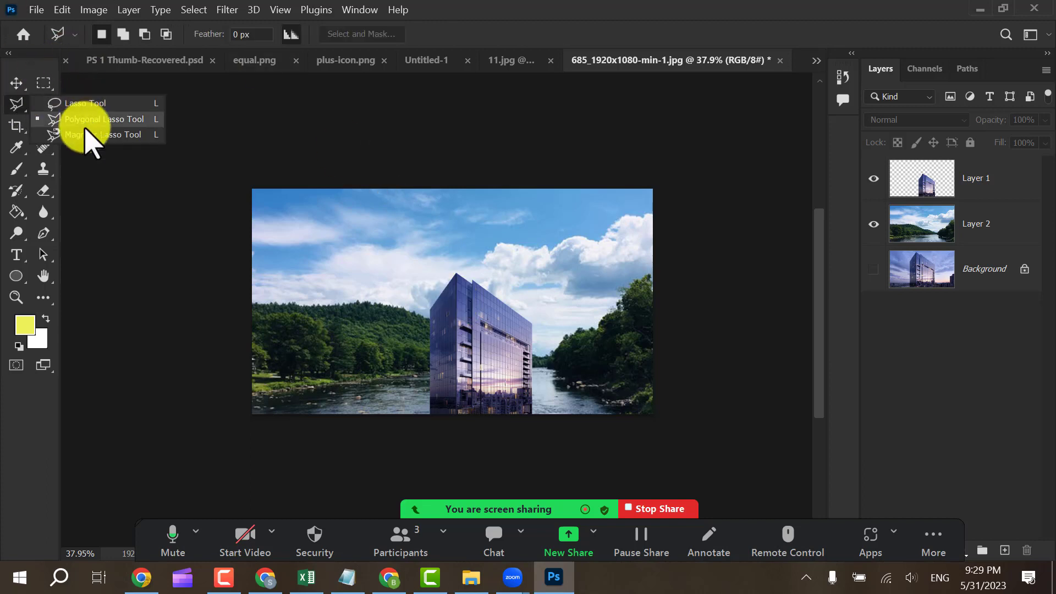
click(37, 9)
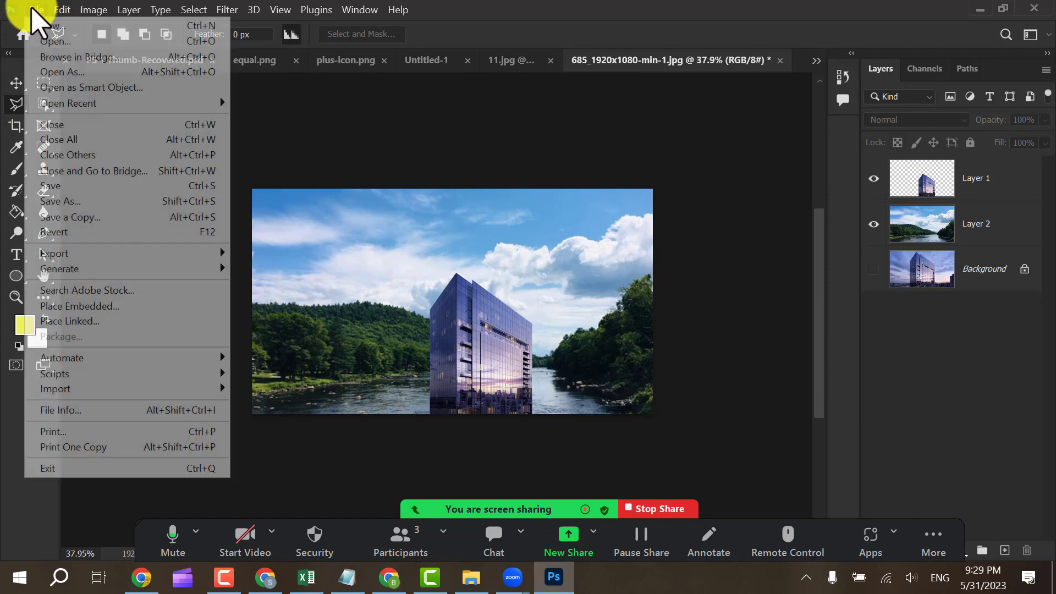
click(57, 41)
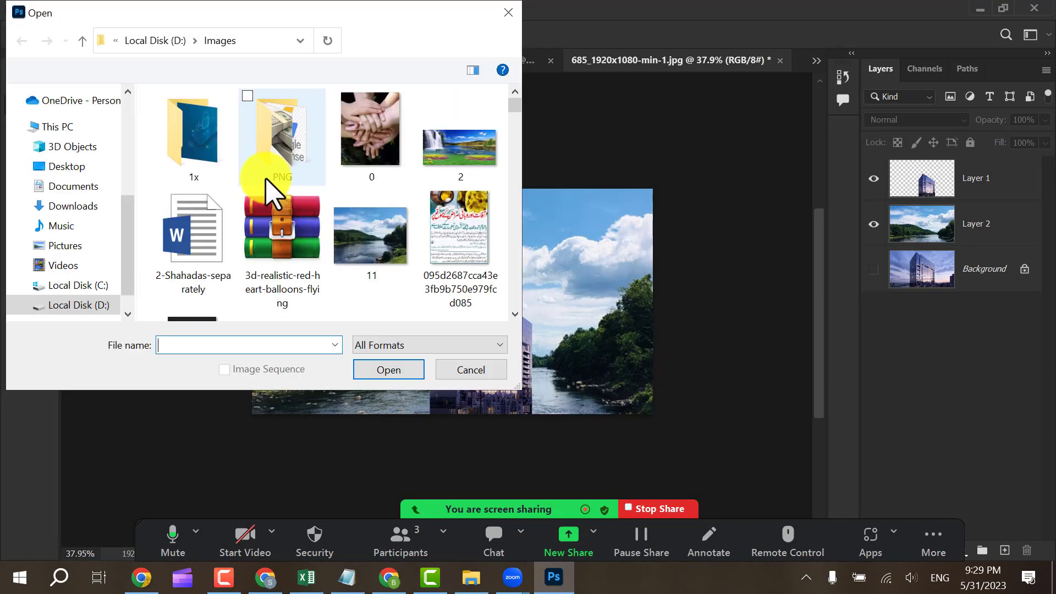
scroll(267, 181, down, 5)
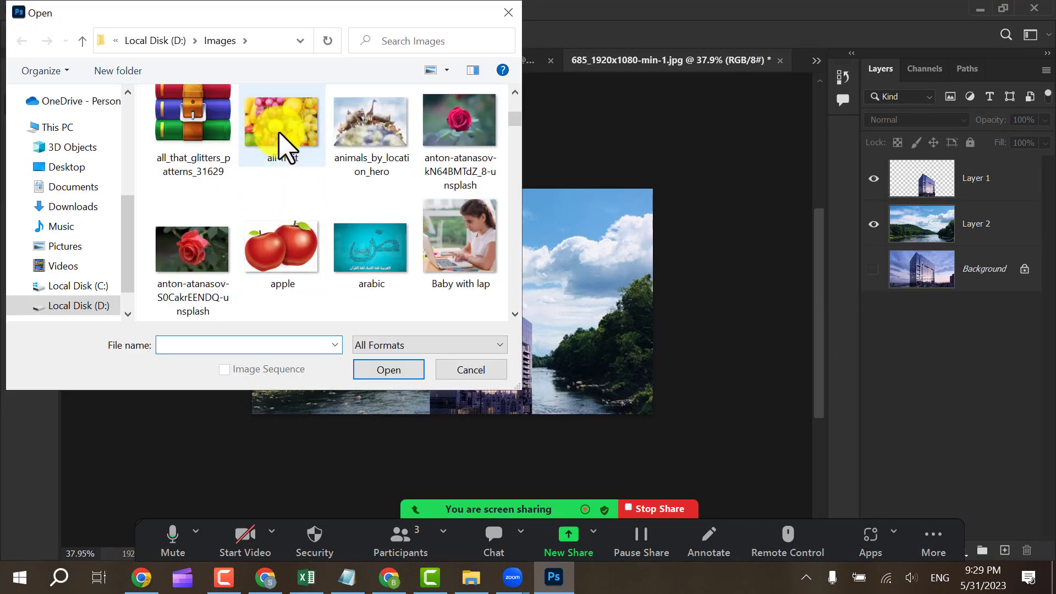
click(283, 146)
click(389, 369)
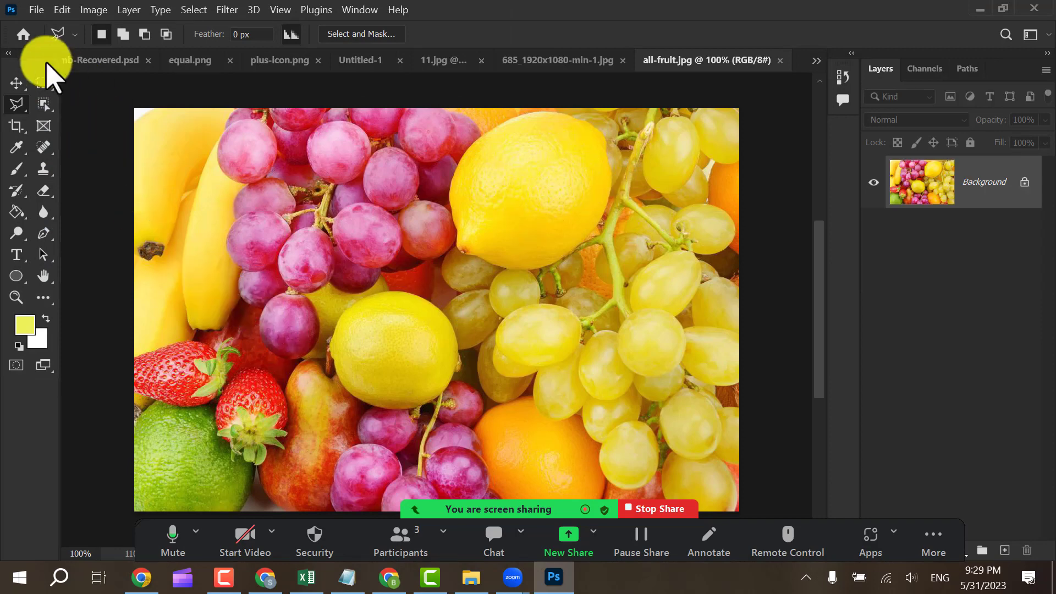
Select the large yellow lemon at the top of the fruit photo by tracing its edge with the Magnetic Lasso Tool
right_click(14, 105)
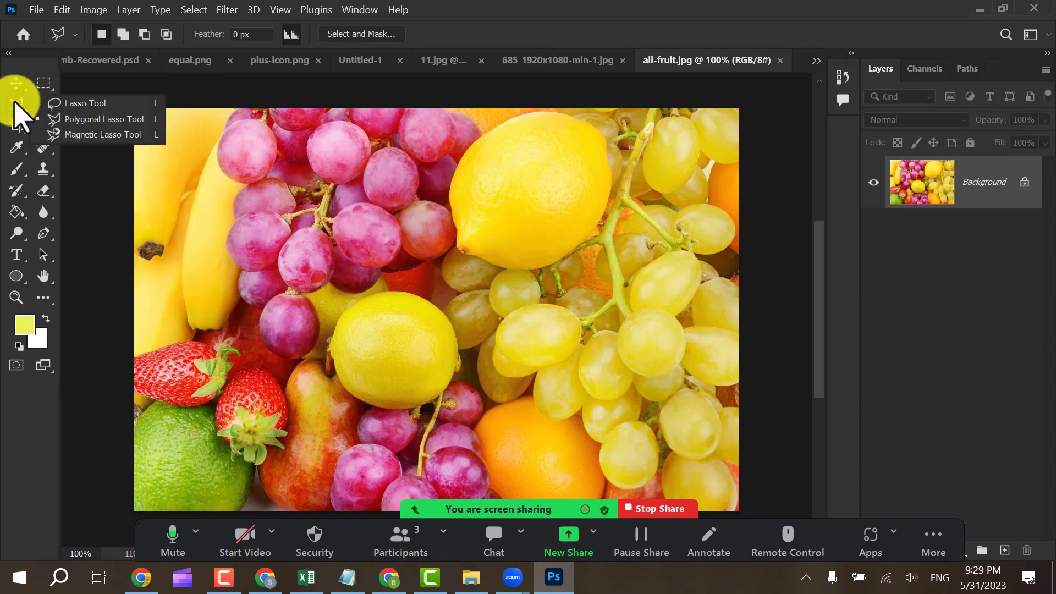
click(88, 135)
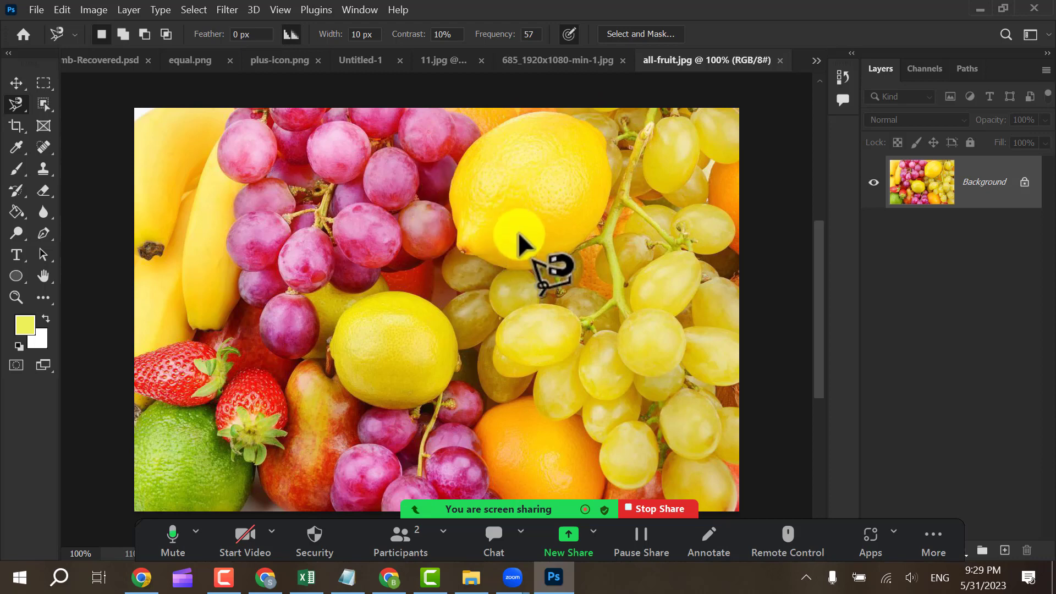
click(455, 243)
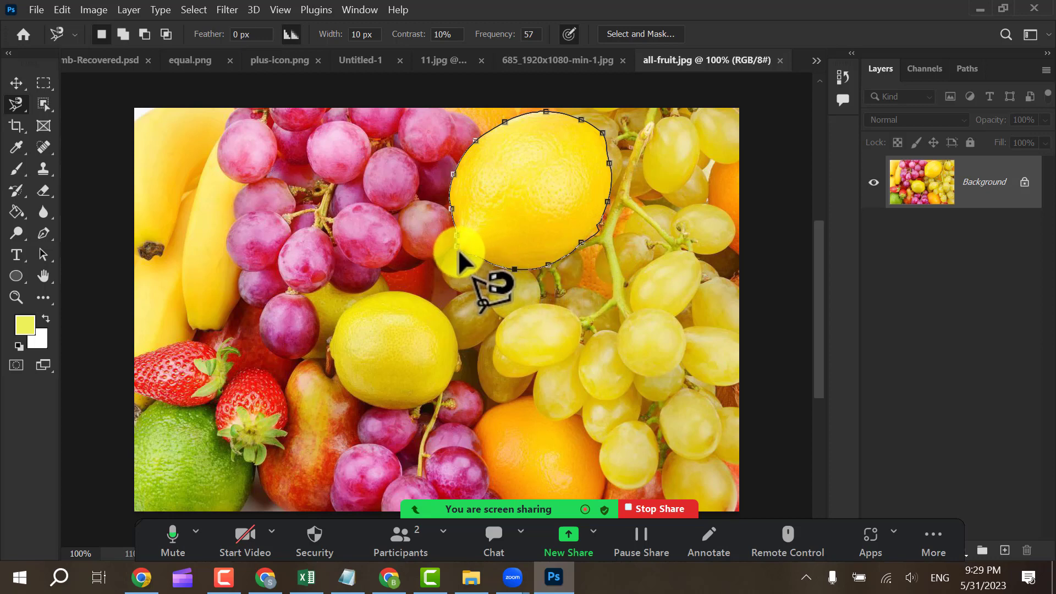
key(Escape)
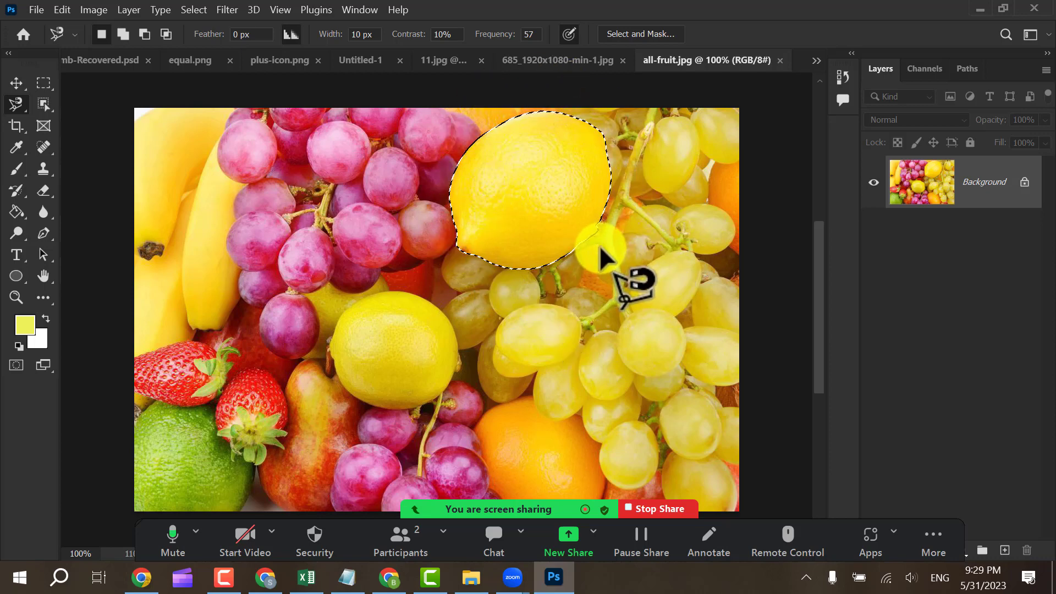
Subtract the excess area outside the lemon's lower-right edge, including the leftover sliver, from the selection using the Magnetic Lasso Tool
scroll(599, 245, up, 10)
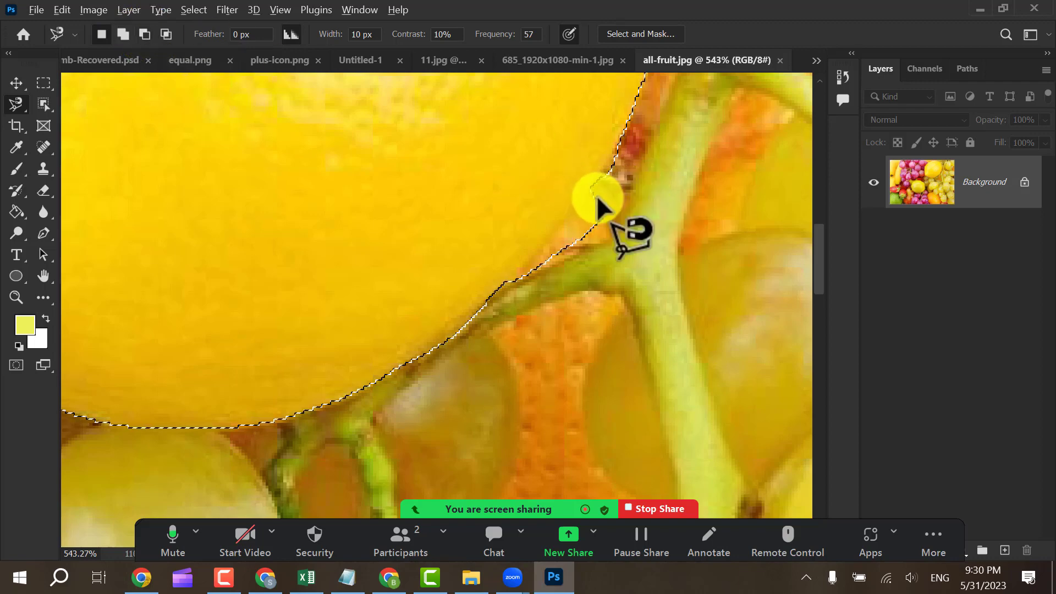
key(alt)
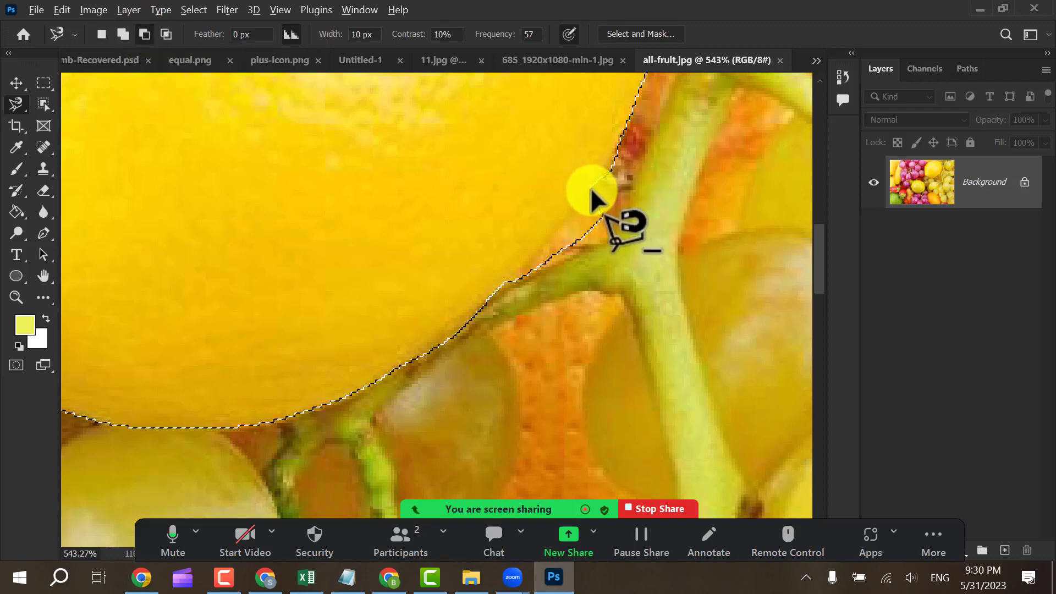
click(590, 189)
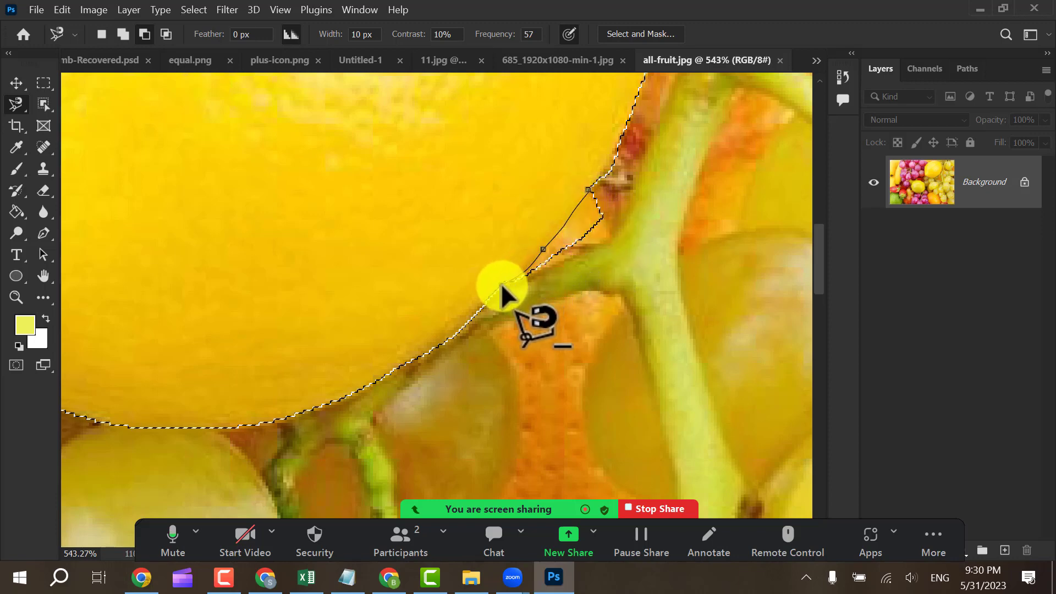
click(589, 188)
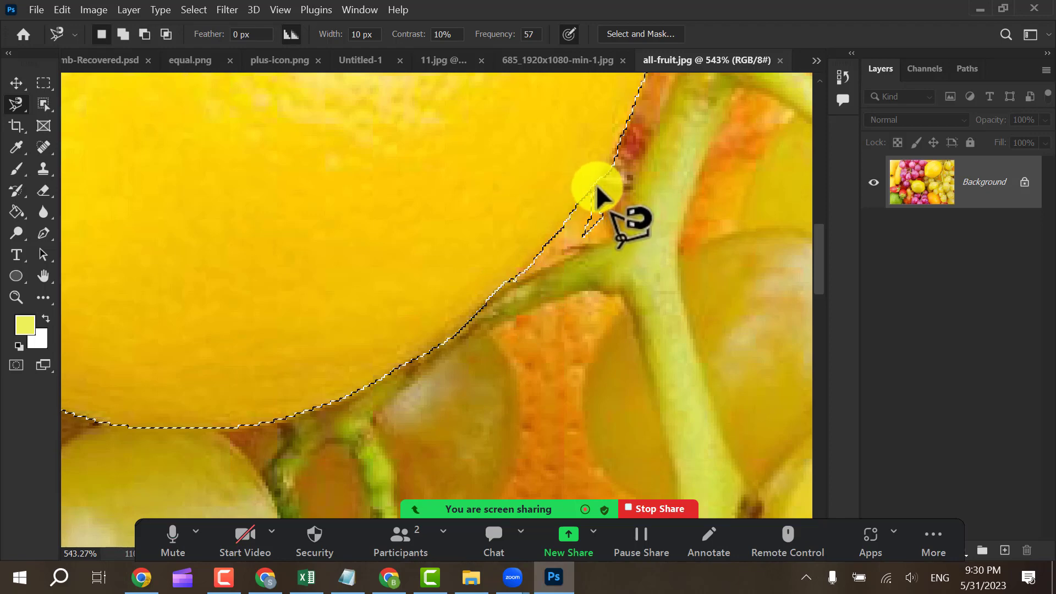
alt+click(594, 189)
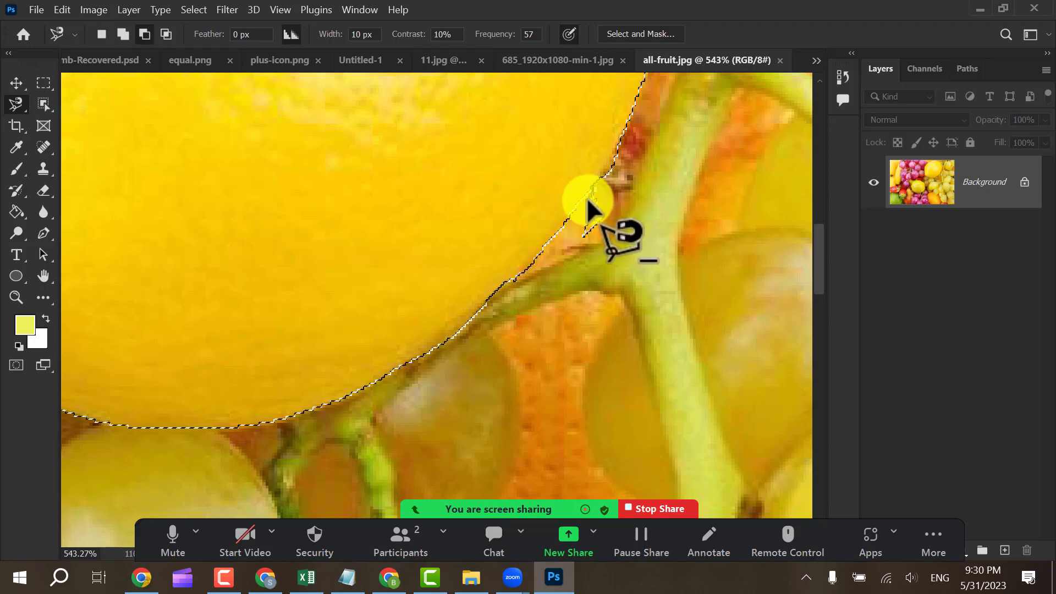
click(573, 230)
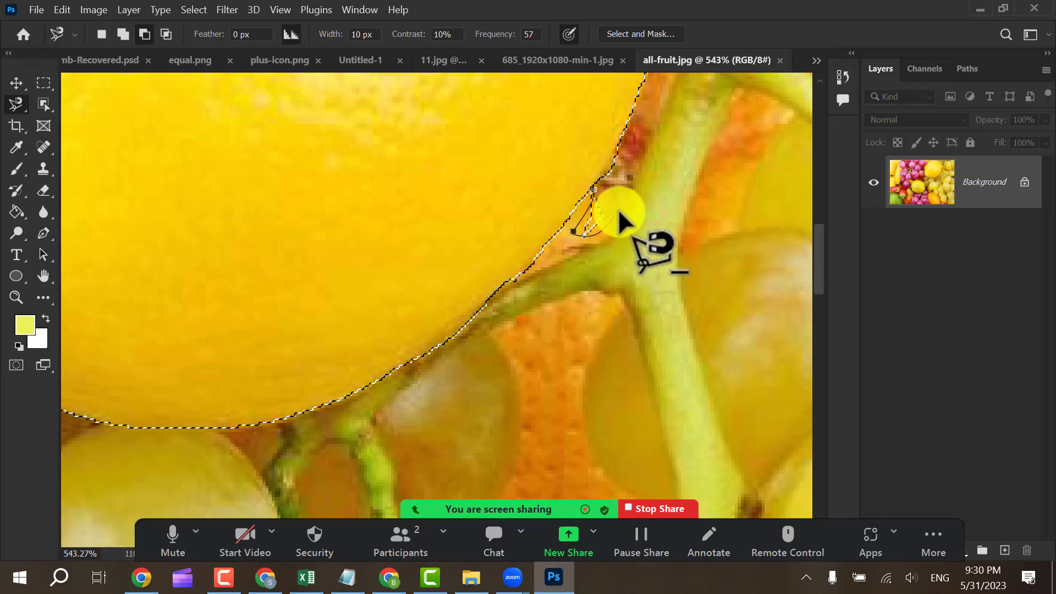
click(595, 187)
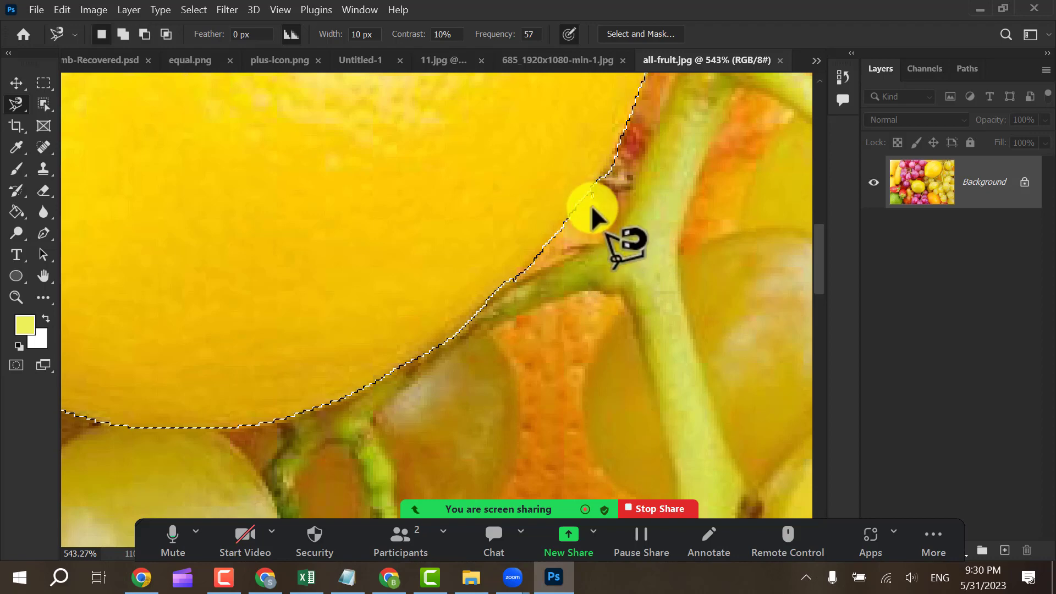
Add a Color Balance adjustment layer masked to the lemon selection
scroll(469, 273, down, 4)
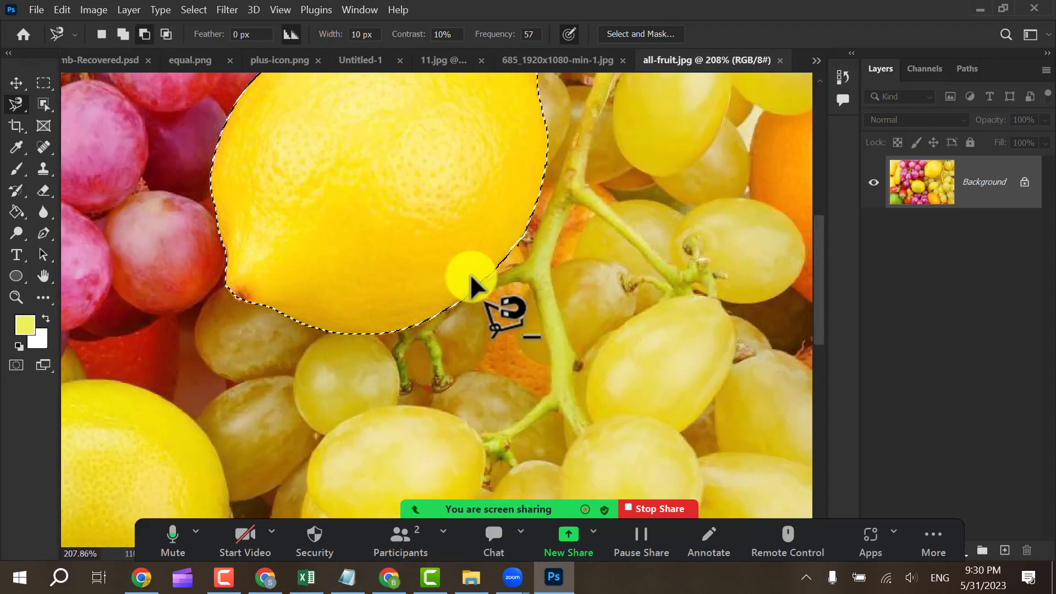
scroll(469, 273, down, 3)
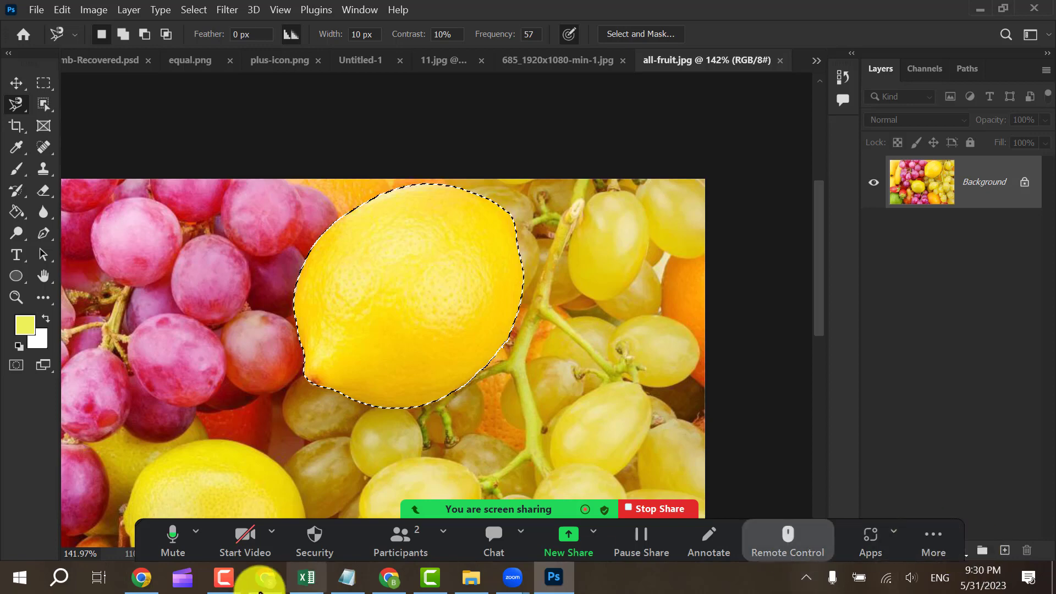
click(416, 509)
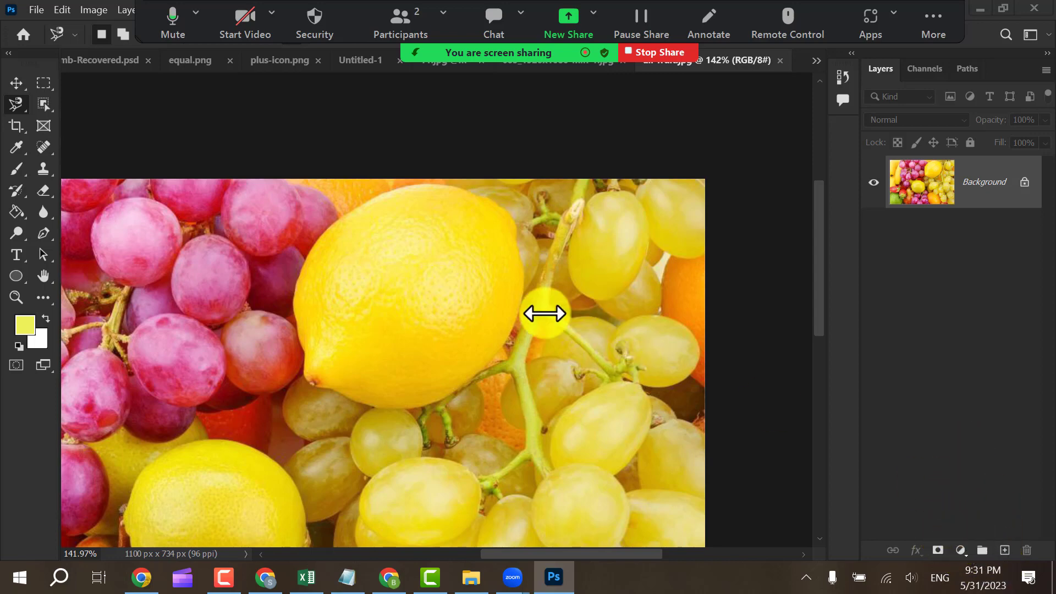
click(448, 330)
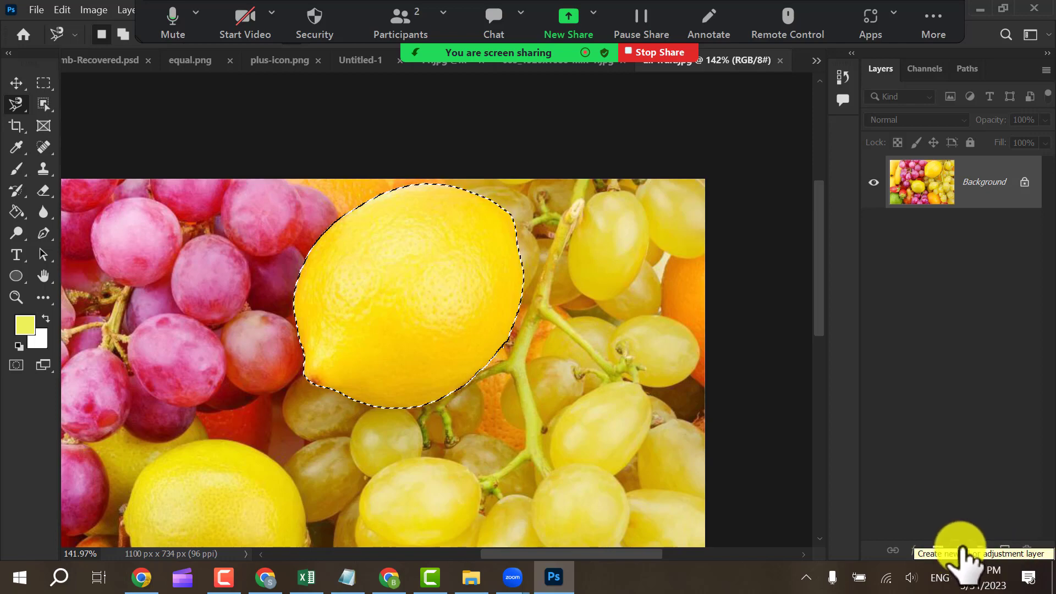
click(961, 551)
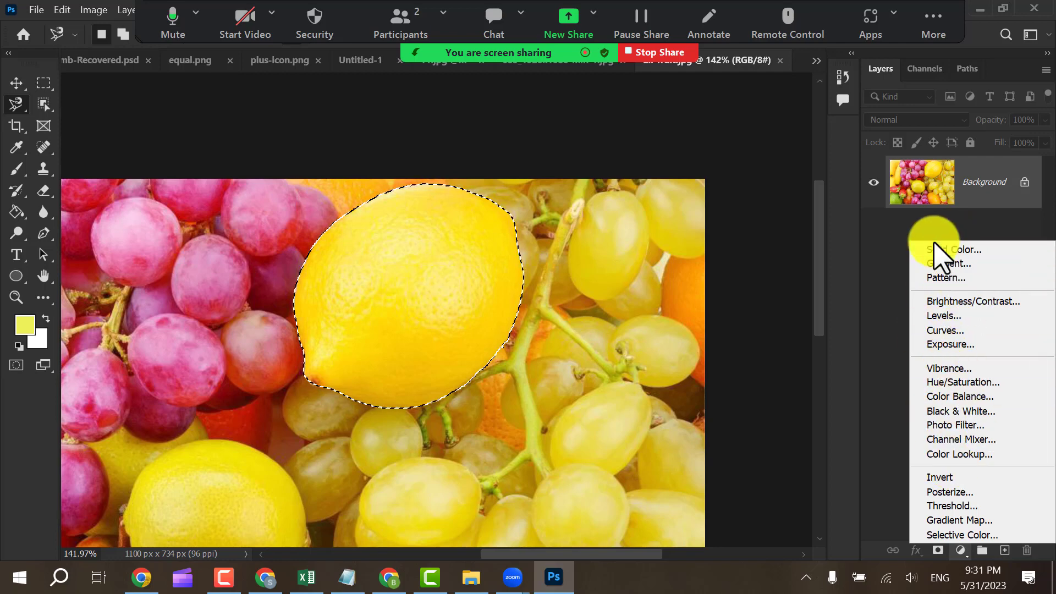
click(965, 396)
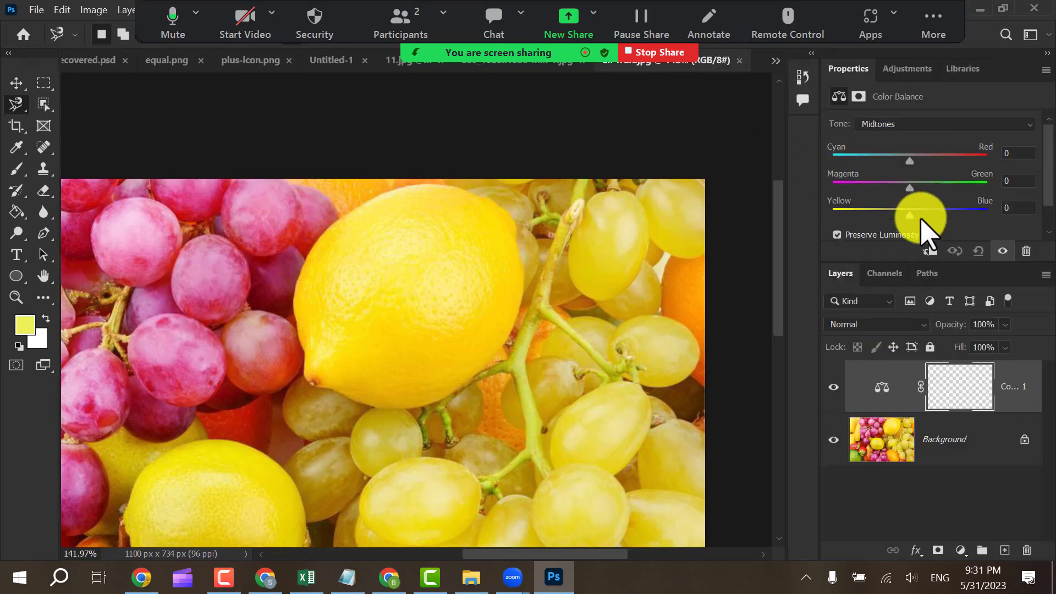
Set the lemon's midtone color balance to Cyan–Red -68, Magenta–Green -94 and Yellow–Blue +70
drag(910, 161, 857, 161)
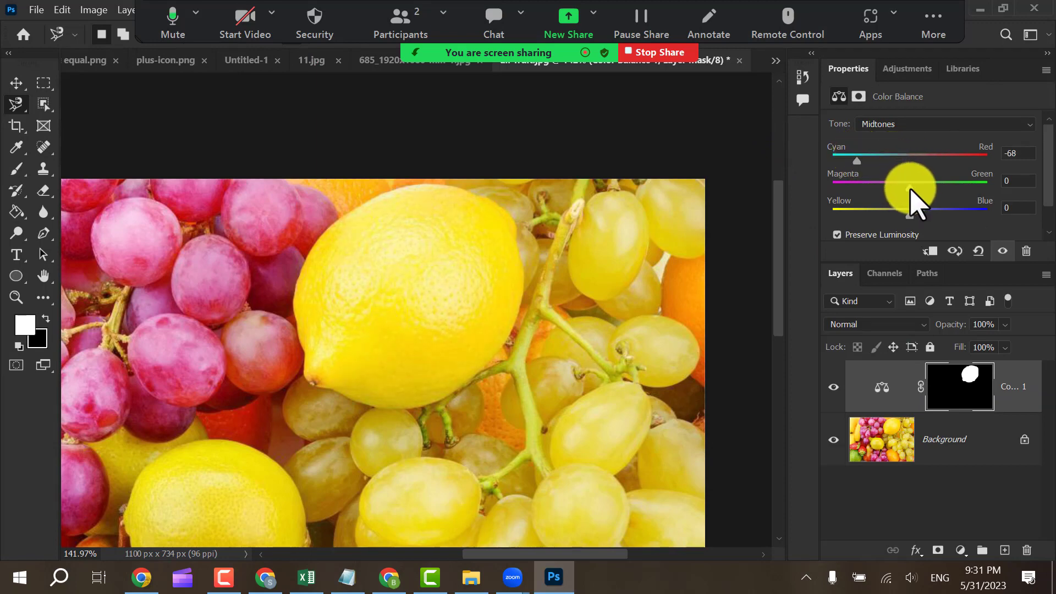
drag(905, 188, 838, 193)
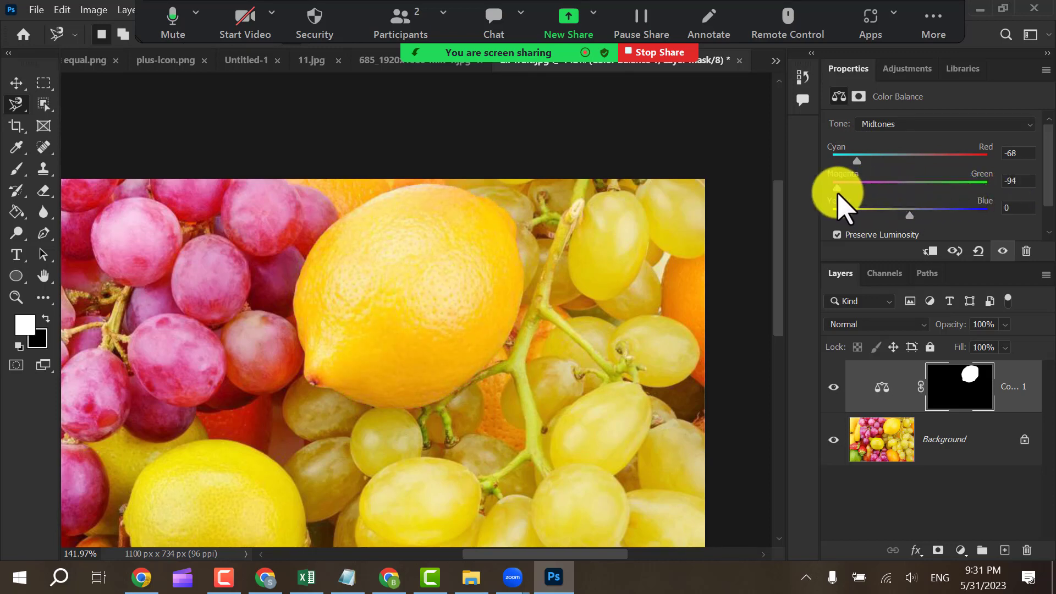
drag(913, 217, 961, 223)
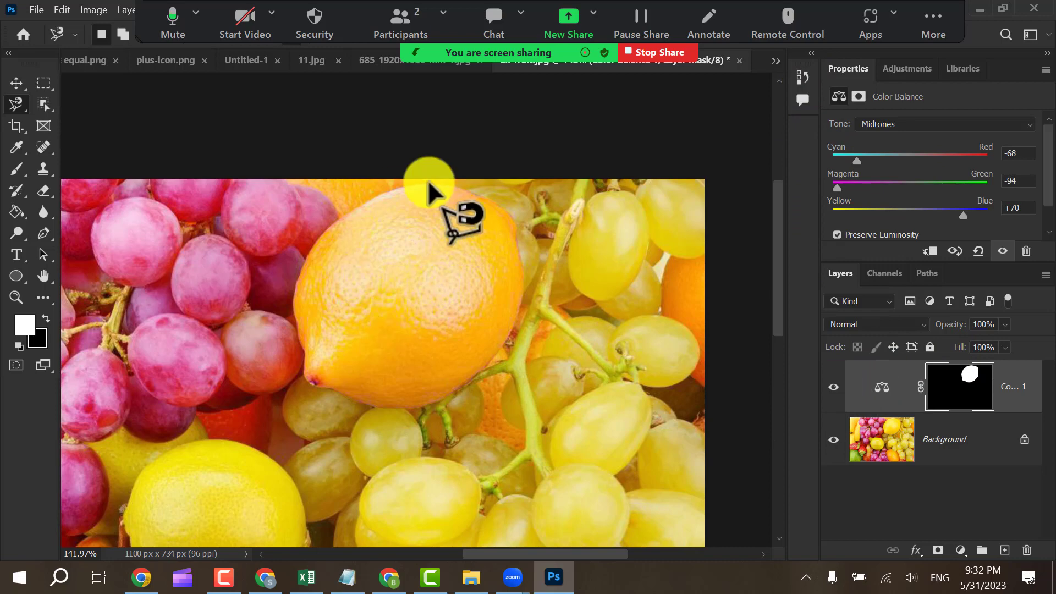
Compare the lemon before and after the recoloring by hiding and reshowing the Color Balance layer
click(834, 388)
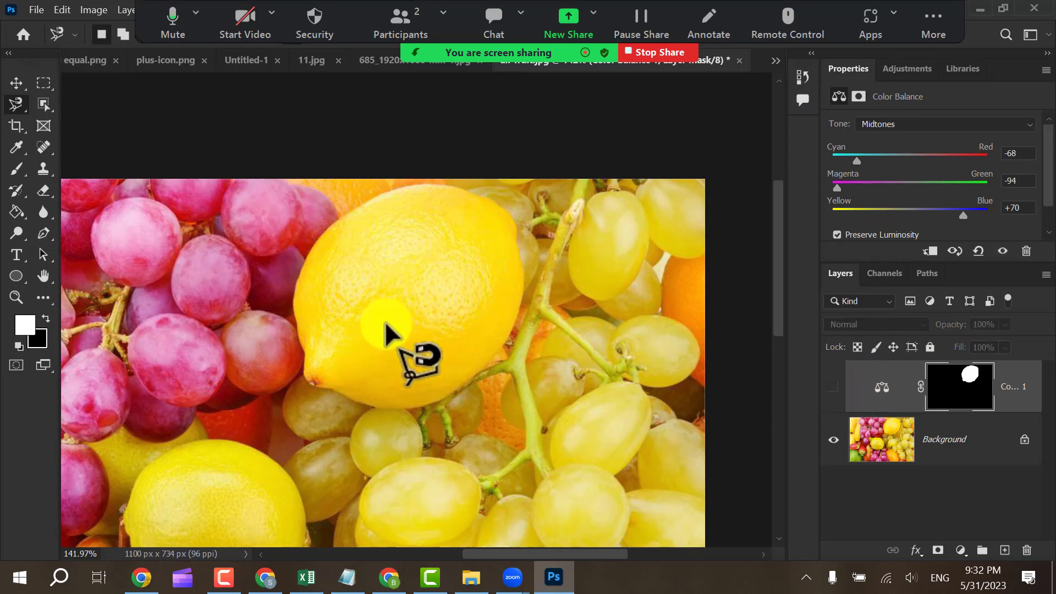
click(834, 387)
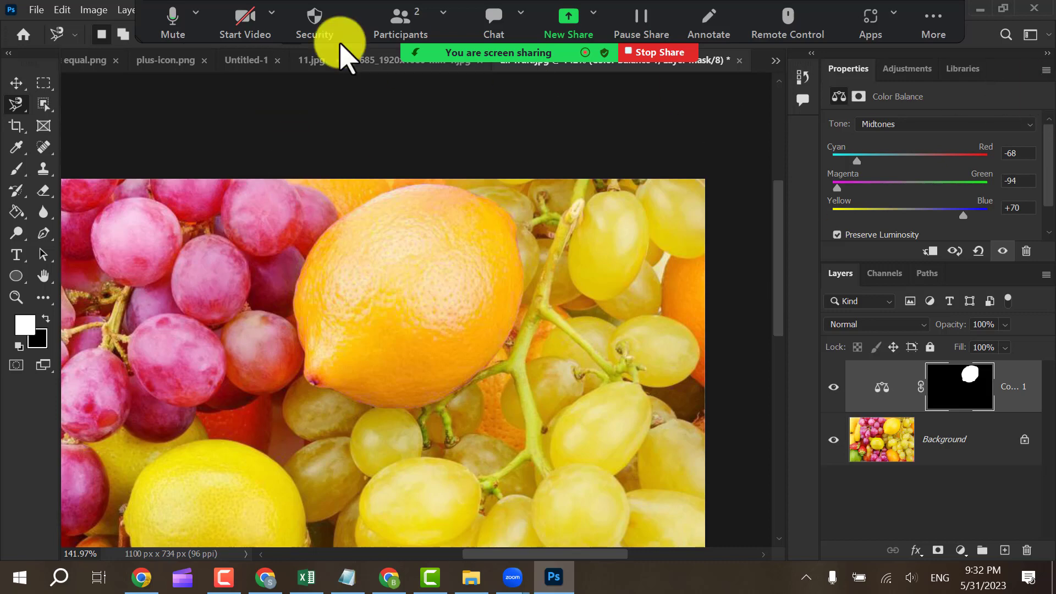
click(418, 55)
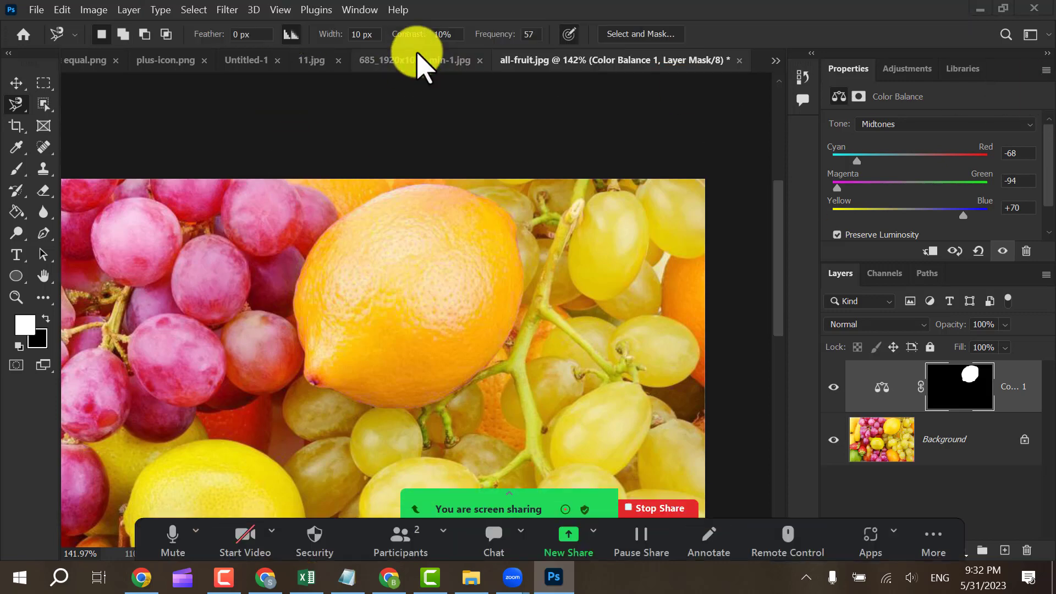
right_click(12, 103)
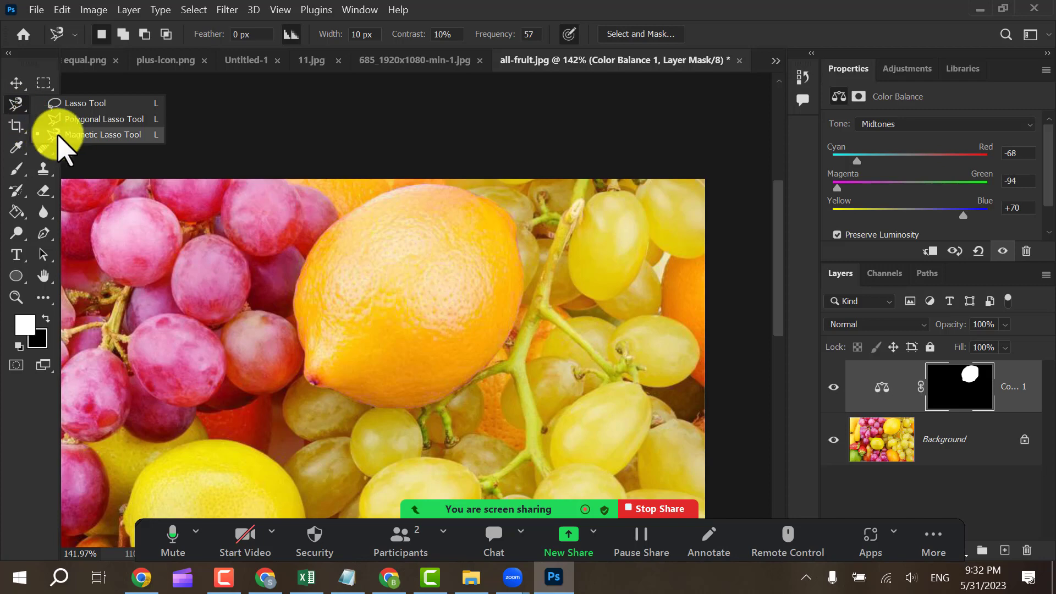
click(14, 104)
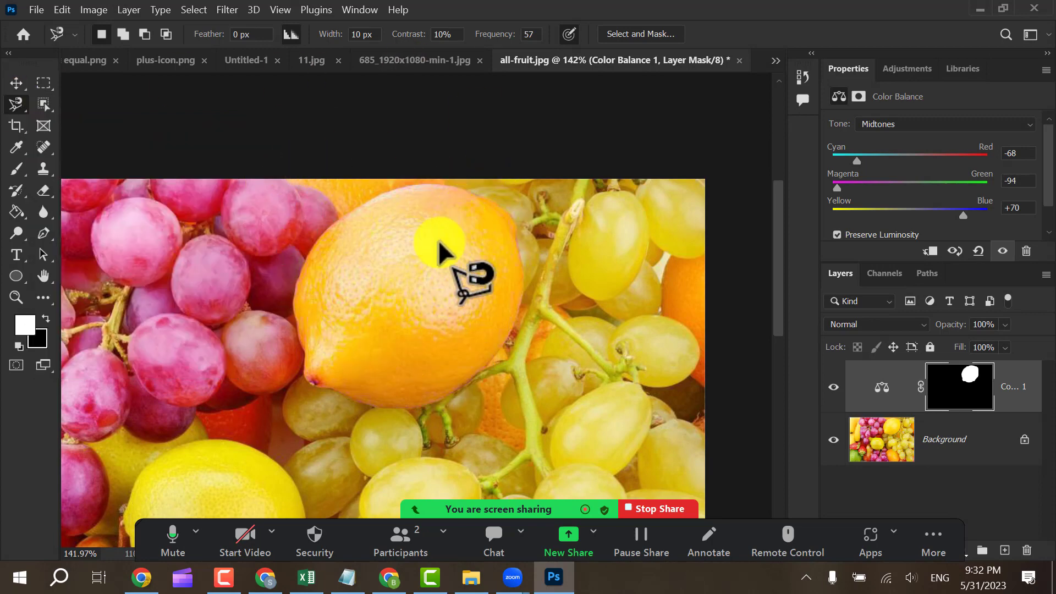
scroll(368, 219, down, 3)
scroll(252, 225, down, 3)
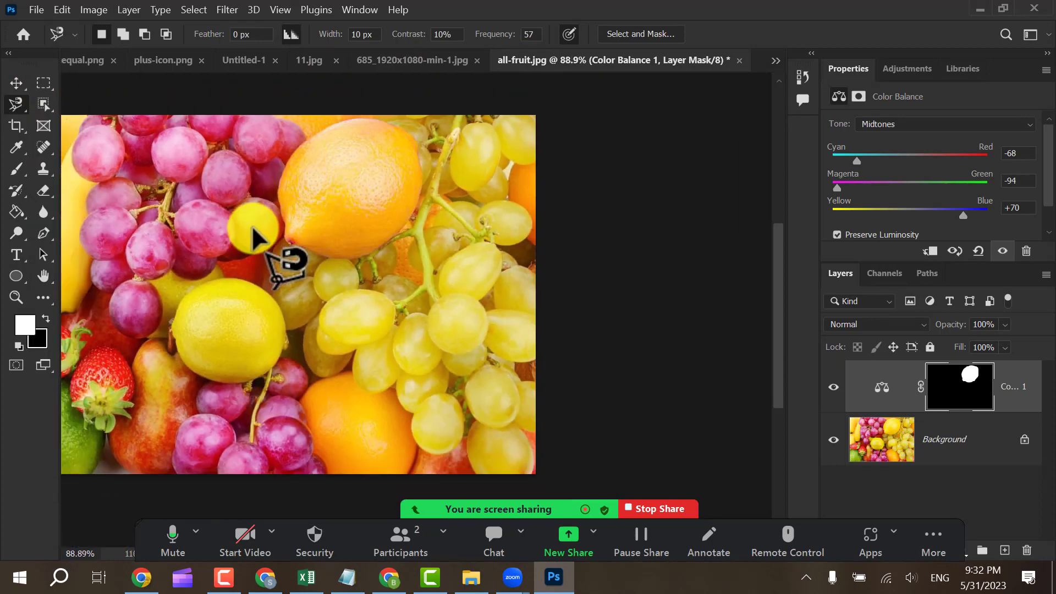
scroll(252, 226, down, 2)
key(space)
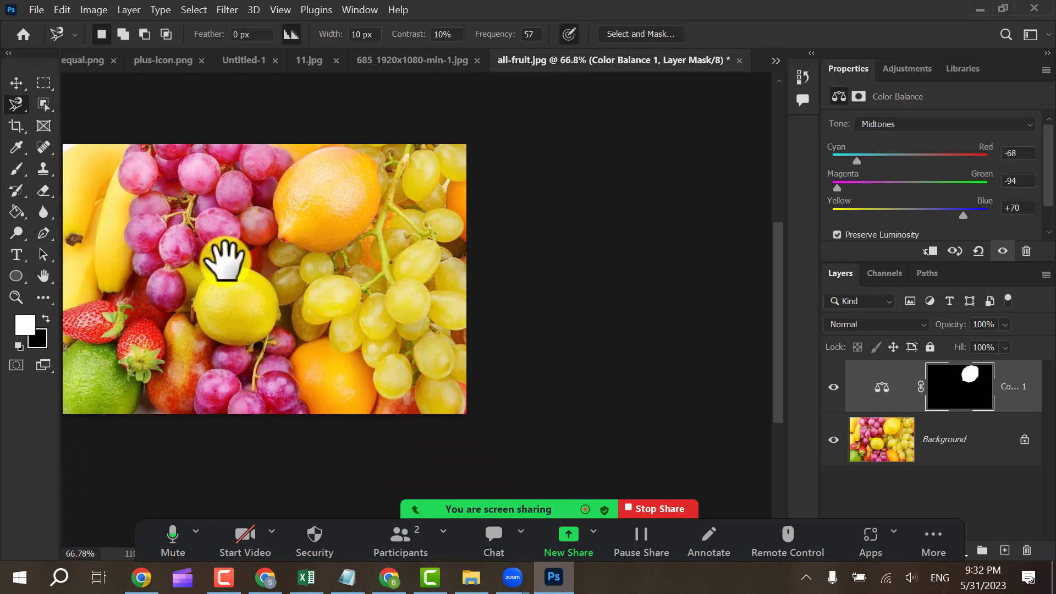
mouse_move(224, 260)
mouse_down()
mouse_move(396, 272)
mouse_move(372, 277)
mouse_up()
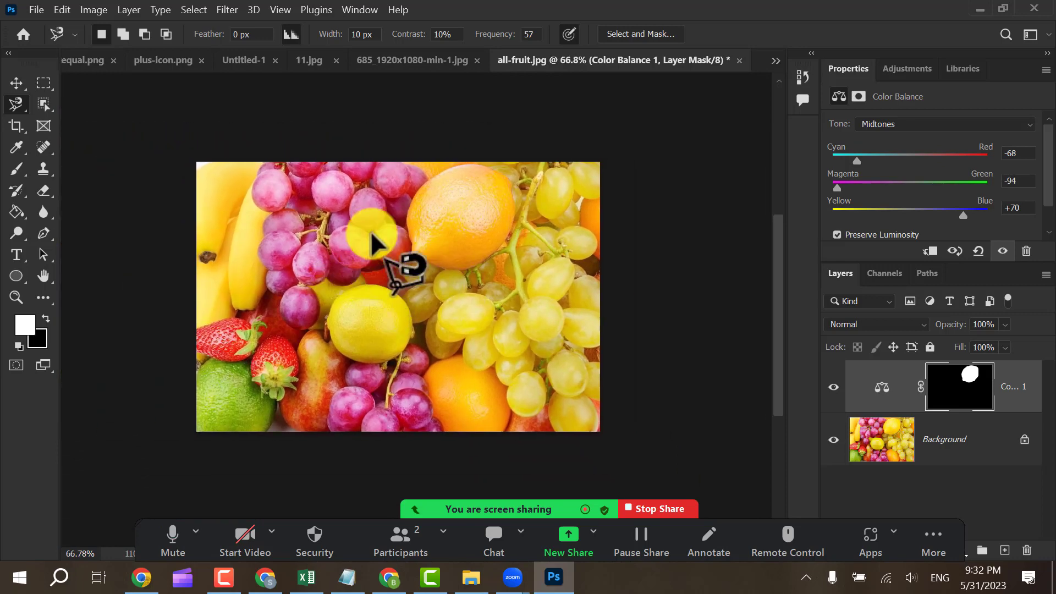
click(447, 302)
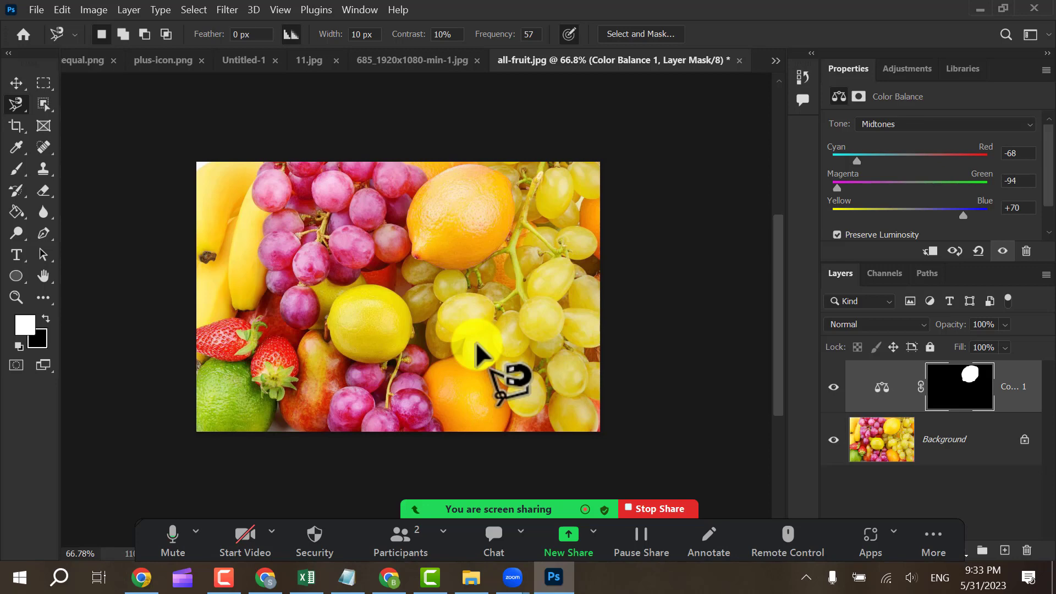
Hide the Properties panel
click(360, 9)
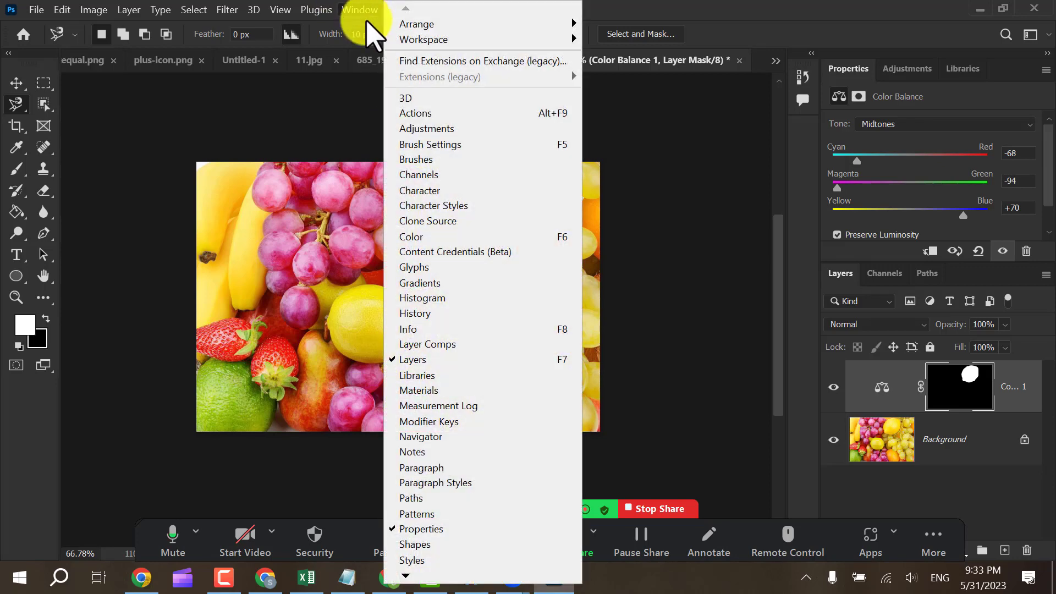
click(422, 528)
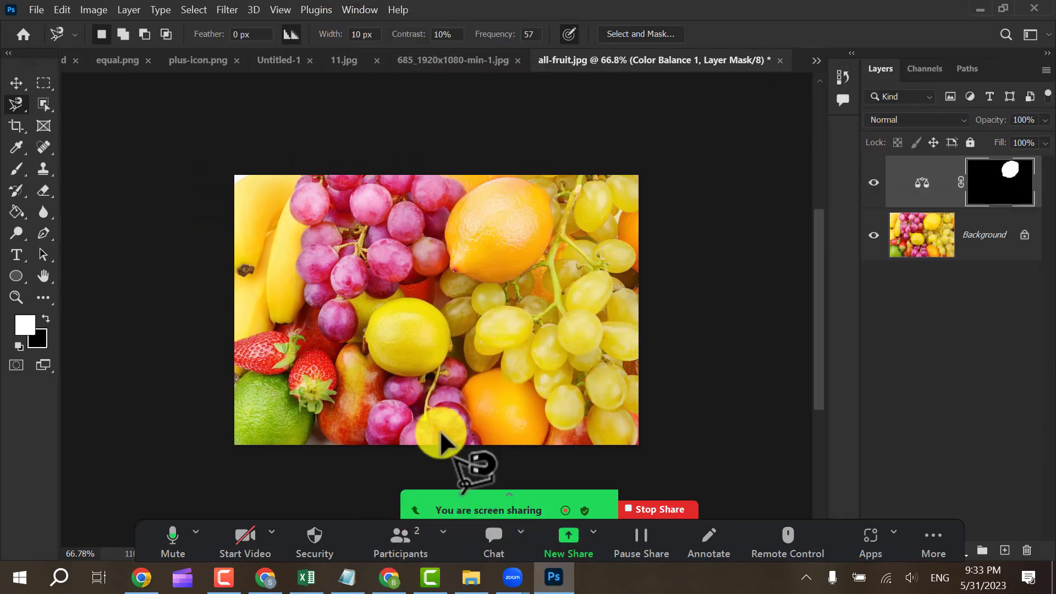